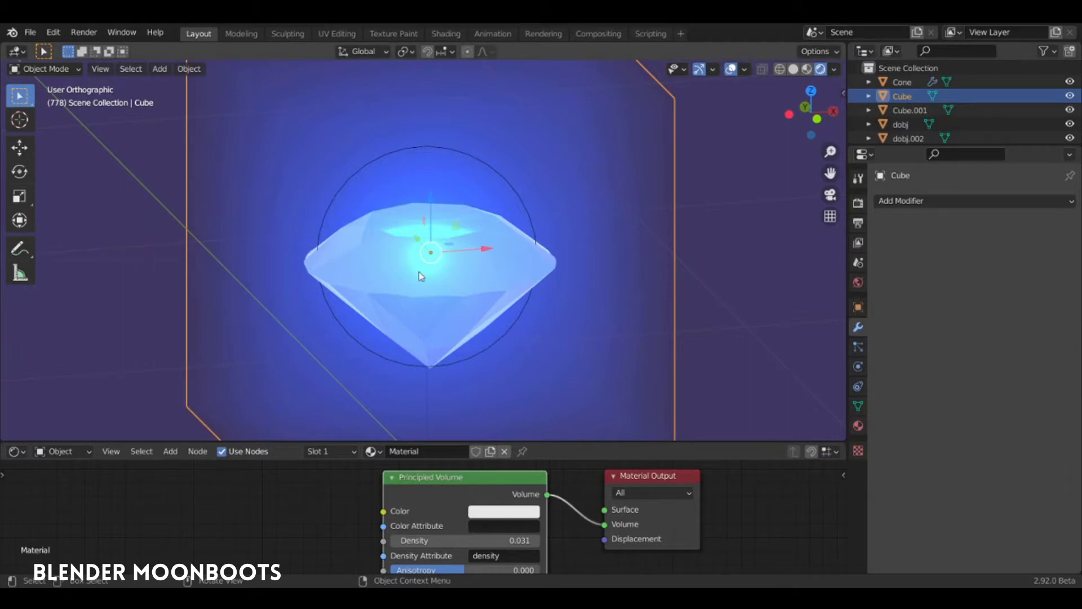
- Pan over to the second diamond and select dobj.002
{"action": "middle_click_drag", "start_coordinate": [687, 216], "coordinate": [430, 242], "text": "shift"}
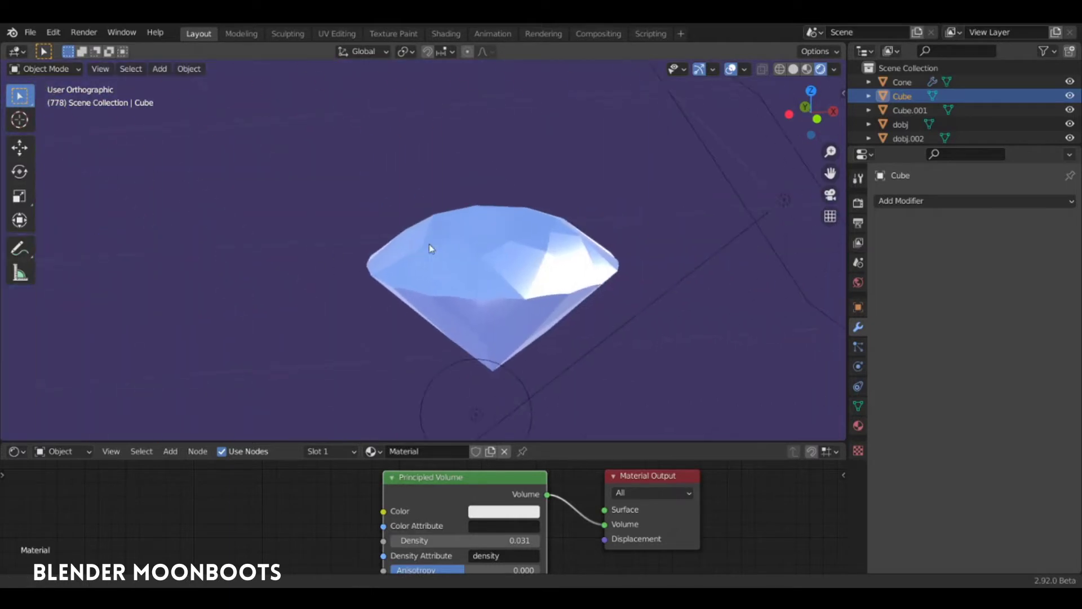
{"action": "left_click", "coordinate": [544, 244]}
- Show the Eevee render settings and toggle Bloom on, then back off
{"action": "left_click", "coordinate": [857, 203]}
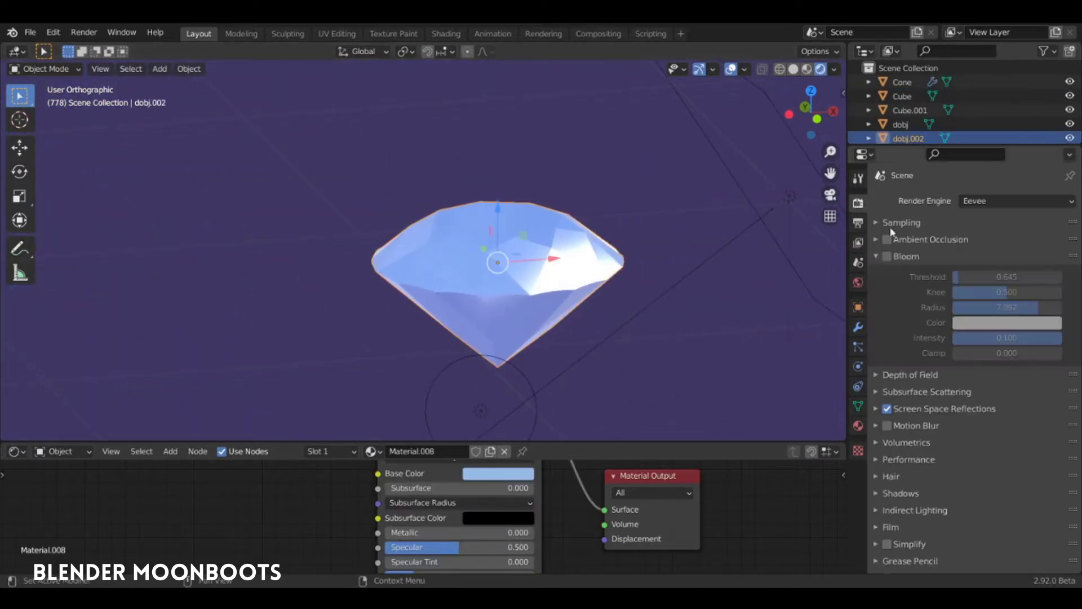
{"action": "left_click", "coordinate": [886, 256]}
{"action": "middle_click_drag", "start_coordinate": [704, 253], "coordinate": [469, 238], "text": "shift"}
{"action": "left_click", "coordinate": [887, 256]}
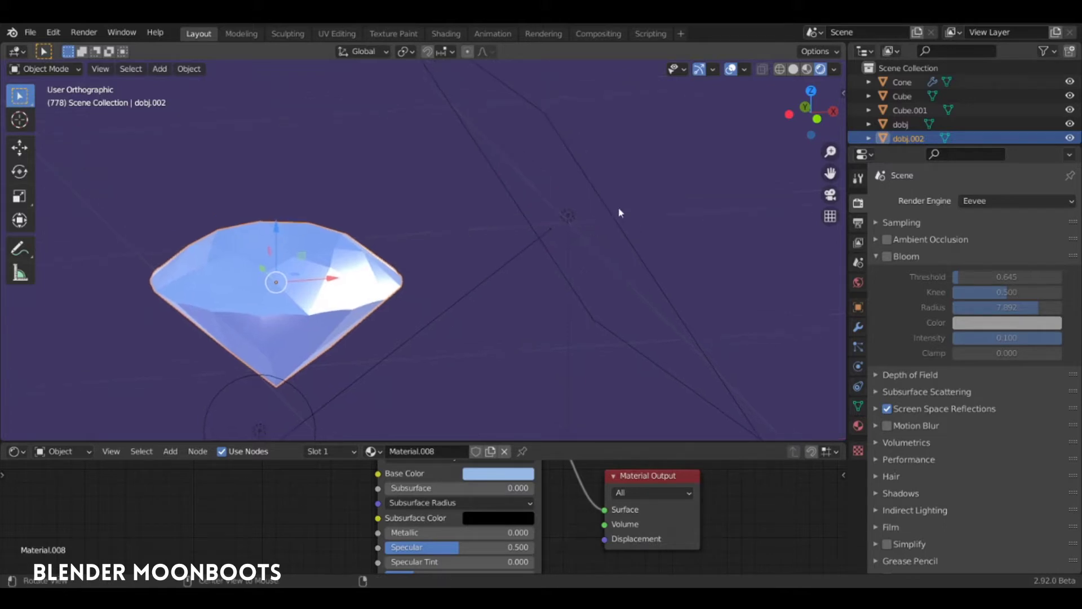
- Move the large sphere Cube.001 -1.34 m along X and give it new Material.001
{"action": "scroll", "coordinate": [618, 207], "scroll_direction": "down", "scroll_amount": 2}
{"action": "mouse_move", "coordinate": [704, 253]}
{"action": "middle_mouse_down", "text": "shift"}
{"action": "mouse_move", "coordinate": [317, 275]}
{"action": "mouse_move", "coordinate": [424, 248]}
{"action": "middle_mouse_up", "text": "shift"}
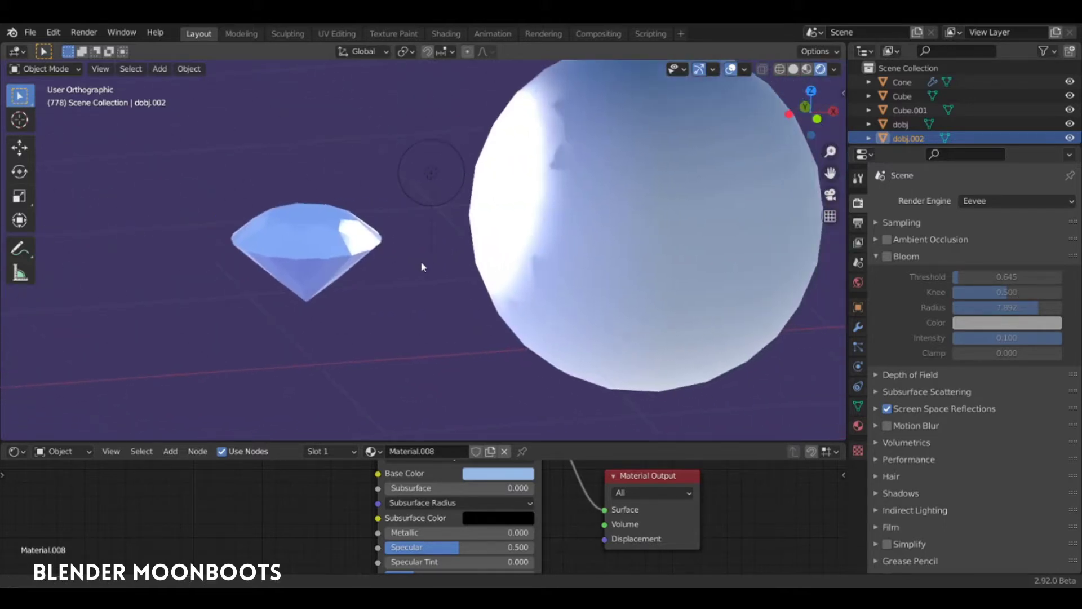
{"action": "left_click", "coordinate": [277, 226]}
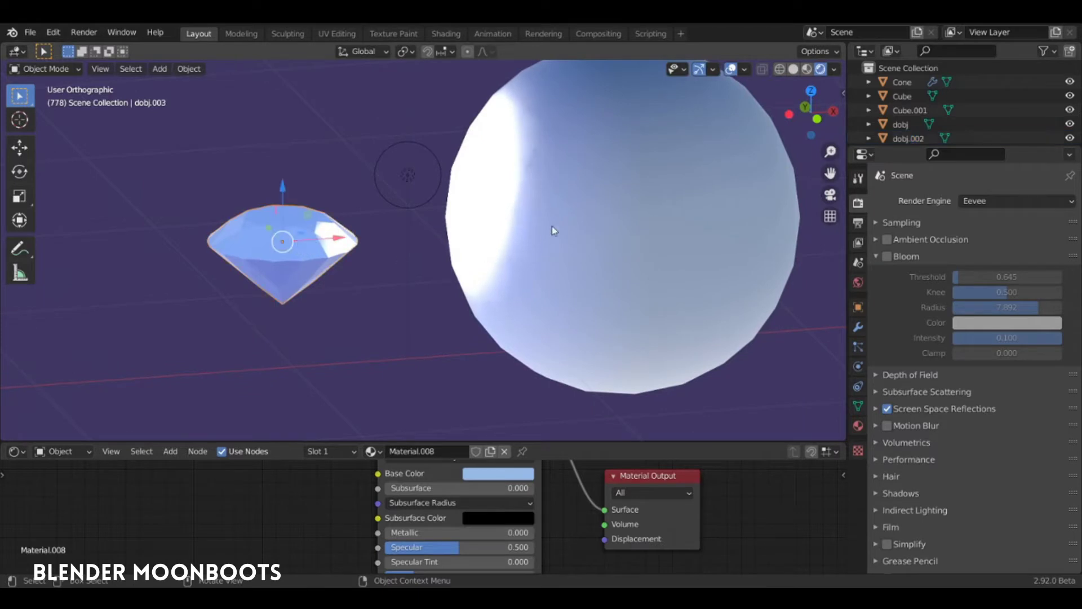
{"action": "left_click", "coordinate": [606, 215]}
{"action": "left_click_drag", "start_coordinate": [680, 213], "coordinate": [328, 284]}
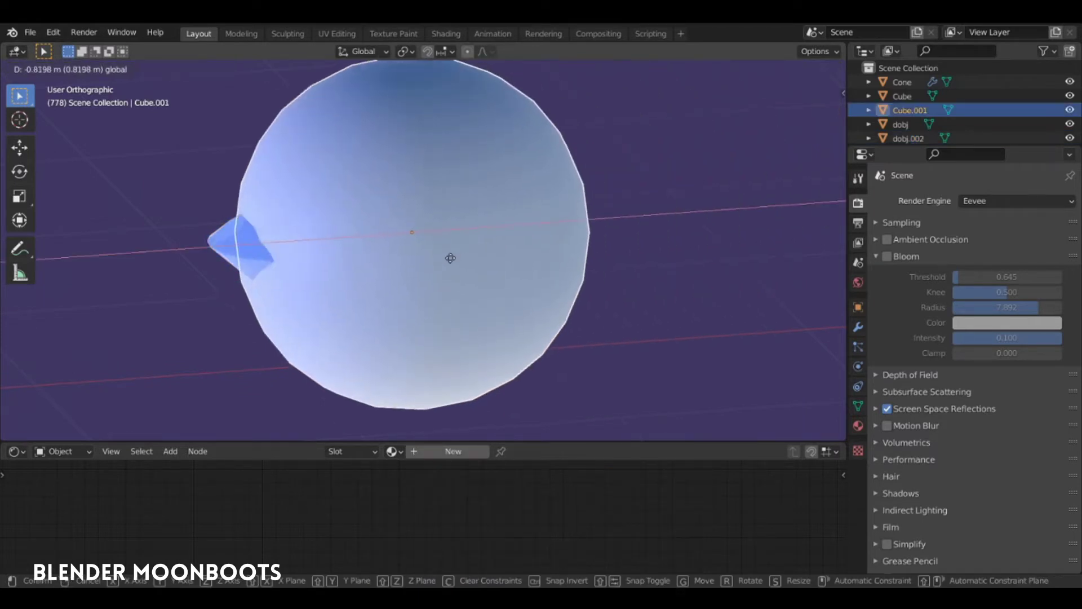
{"action": "left_click", "coordinate": [327, 284]}
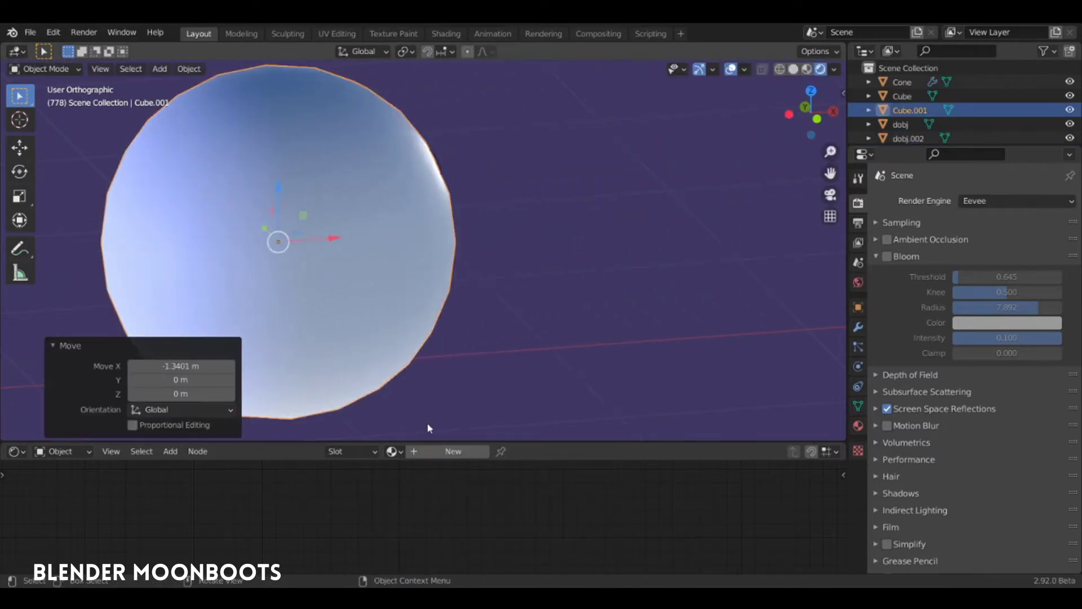
{"action": "left_click", "coordinate": [453, 450]}
- Turn the Principled BSDF into a Mix Shader fed by a Transparent BSDF in its second input
{"action": "left_click_drag", "start_coordinate": [445, 439], "coordinate": [446, 258]}
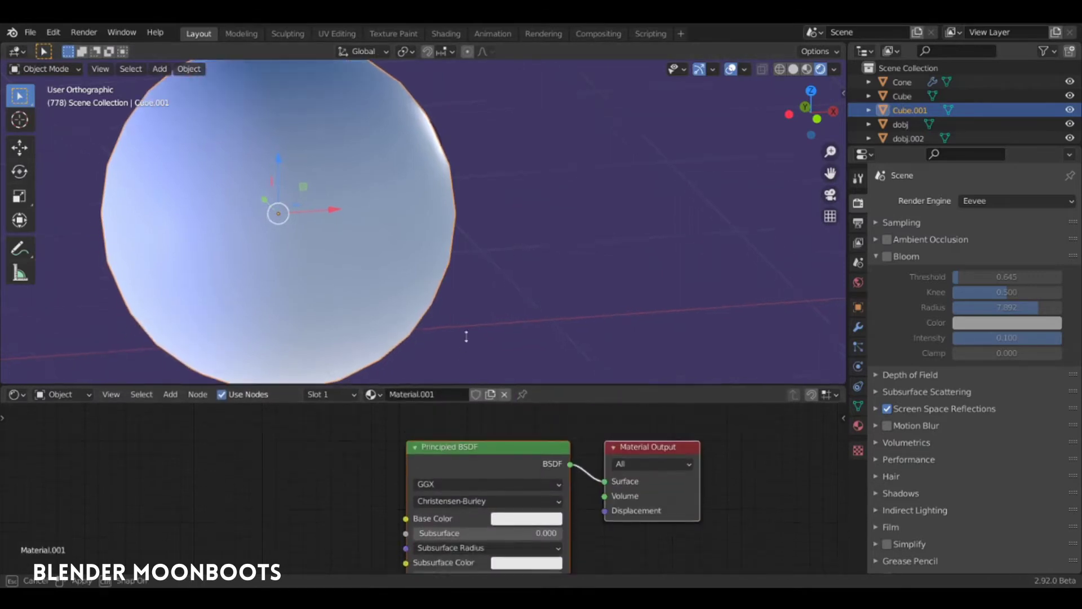
{"action": "left_click_drag", "start_coordinate": [467, 385], "coordinate": [457, 318]}
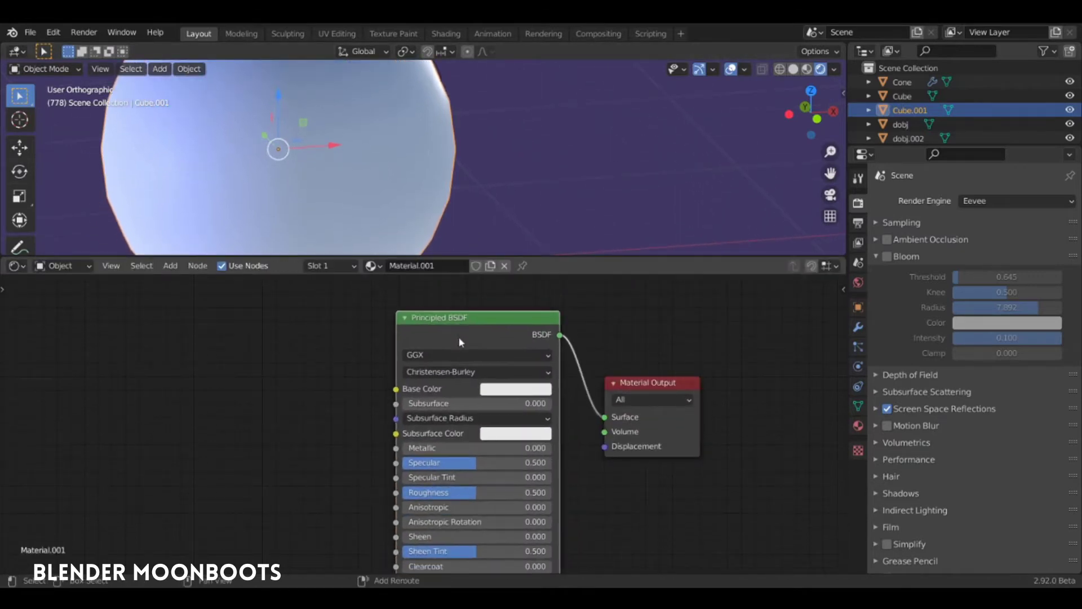
{"action": "key", "text": "shift+s"}
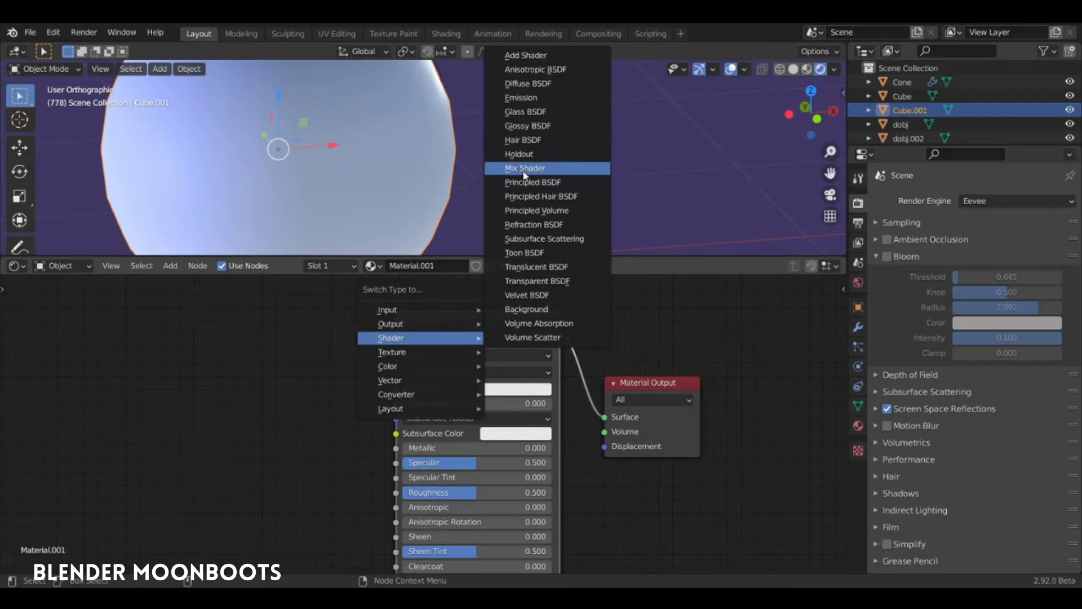
{"action": "left_click", "coordinate": [524, 168]}
{"action": "key", "text": "shift+a"}
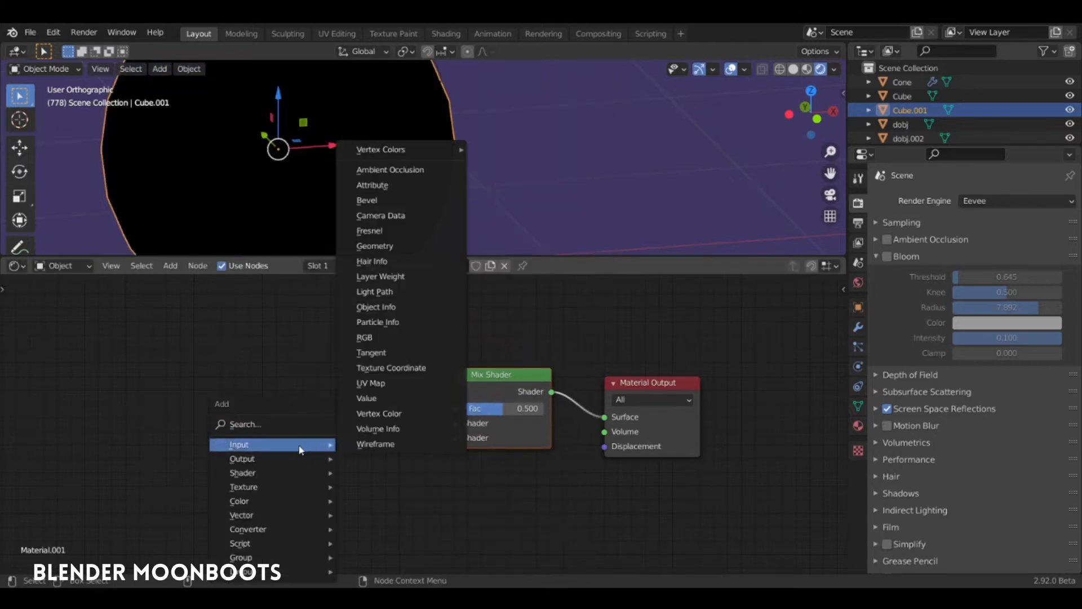
{"action": "mouse_move", "coordinate": [242, 472]}
{"action": "left_click", "coordinate": [389, 442]}
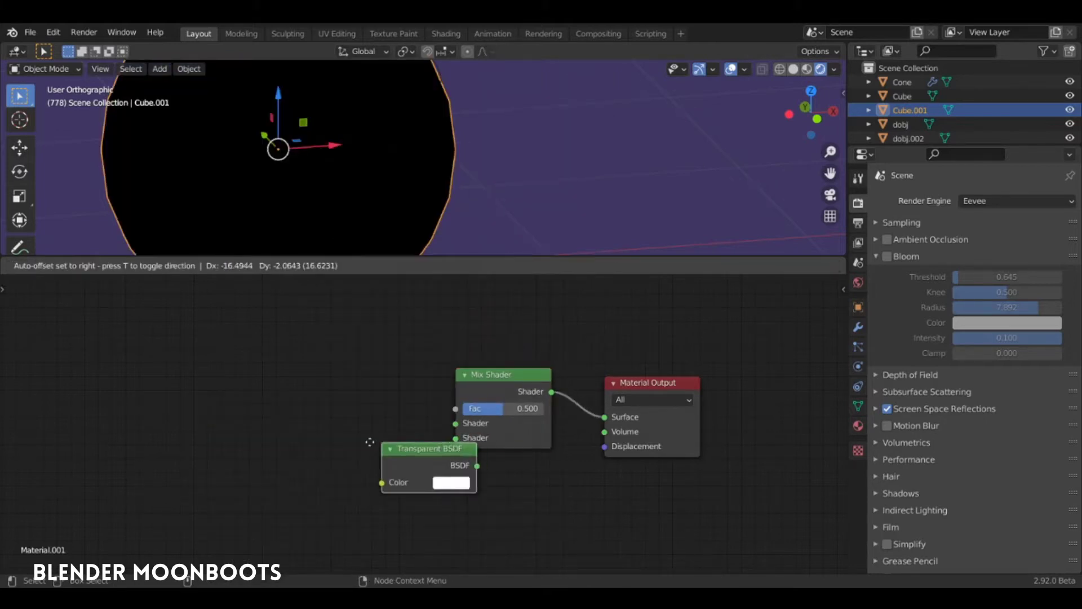
{"action": "left_click", "coordinate": [339, 450]}
{"action": "mouse_move", "coordinate": [368, 461]}
{"action": "left_mouse_down"}
{"action": "mouse_move", "coordinate": [455, 437]}
{"action": "mouse_move", "coordinate": [376, 496]}
{"action": "left_mouse_up"}
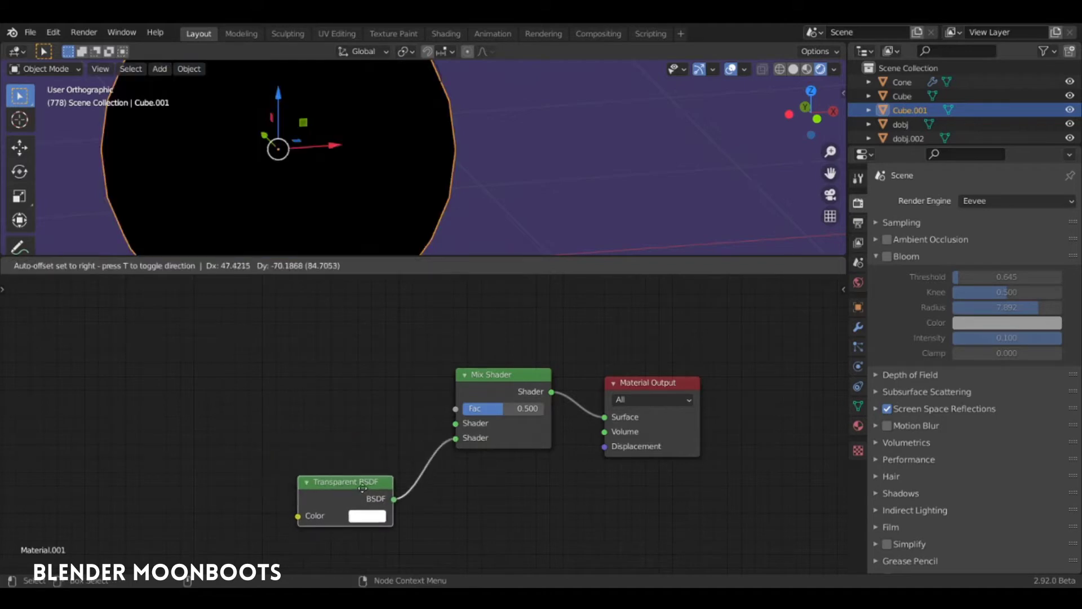
- Add a blue Emission shader into the Mix Shader's first input
{"action": "key", "text": "shift+a"}
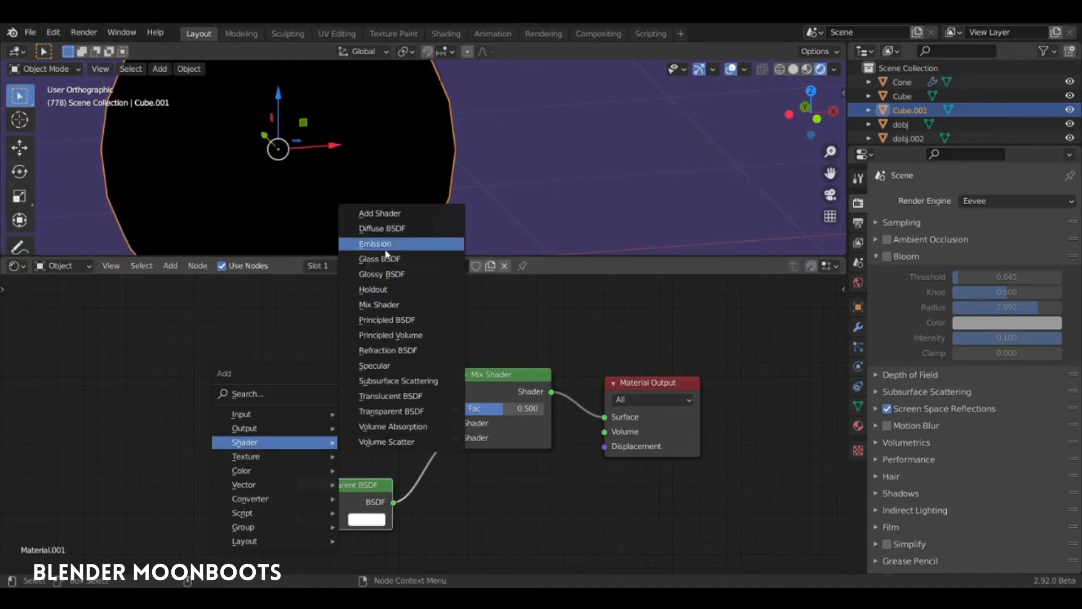
{"action": "left_click", "coordinate": [375, 244]}
{"action": "left_click", "coordinate": [330, 423]}
{"action": "left_click_drag", "start_coordinate": [329, 424], "coordinate": [379, 432]}
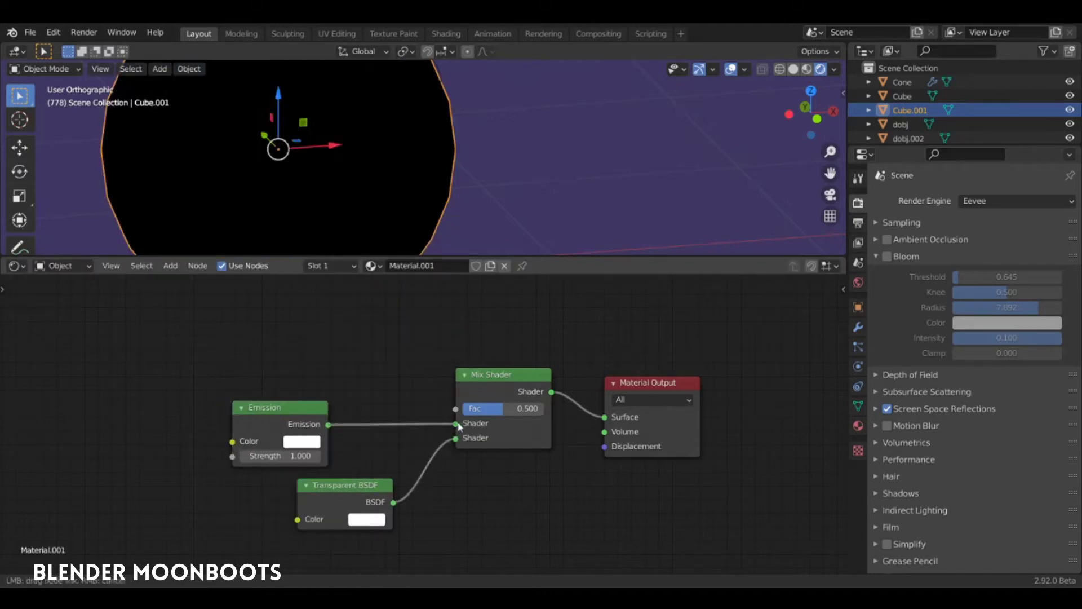
{"action": "left_click", "coordinate": [302, 441]}
{"action": "left_click", "coordinate": [376, 275]}
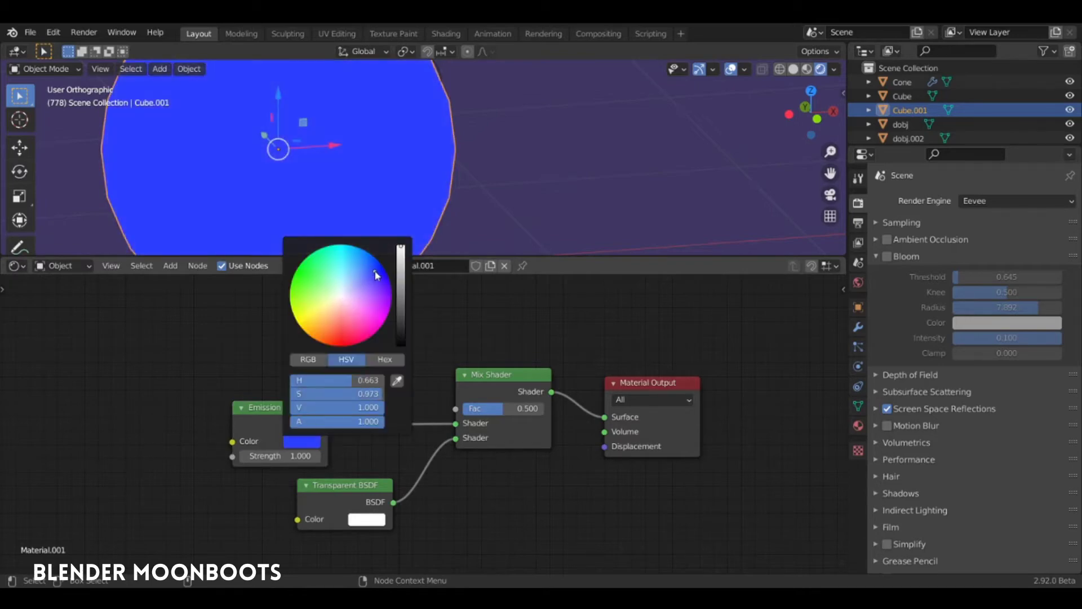
- Set Material.001 to Alpha Blend, Shadow Mode None, and Mix Shader factor 0.687
{"action": "left_click", "coordinate": [858, 426]}
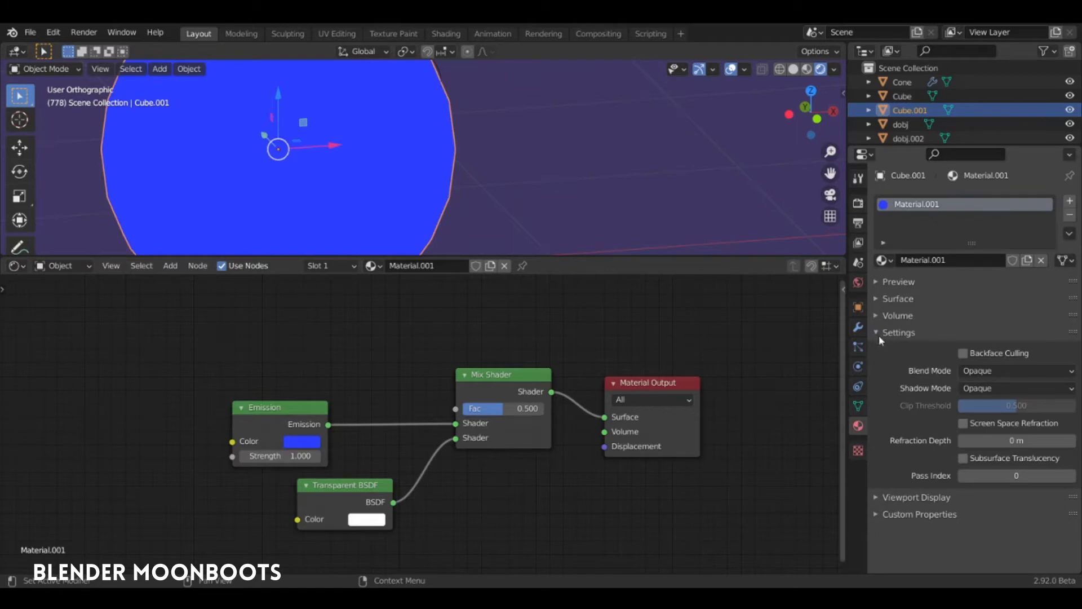
{"action": "left_click", "coordinate": [983, 373]}
{"action": "left_click", "coordinate": [1002, 432]}
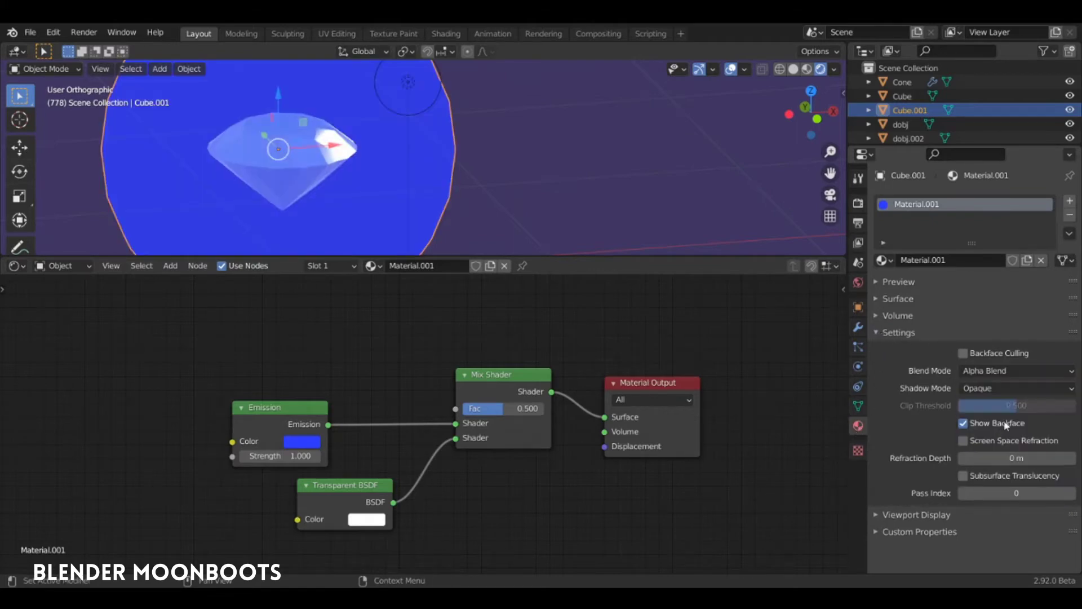
{"action": "left_click", "coordinate": [991, 389]}
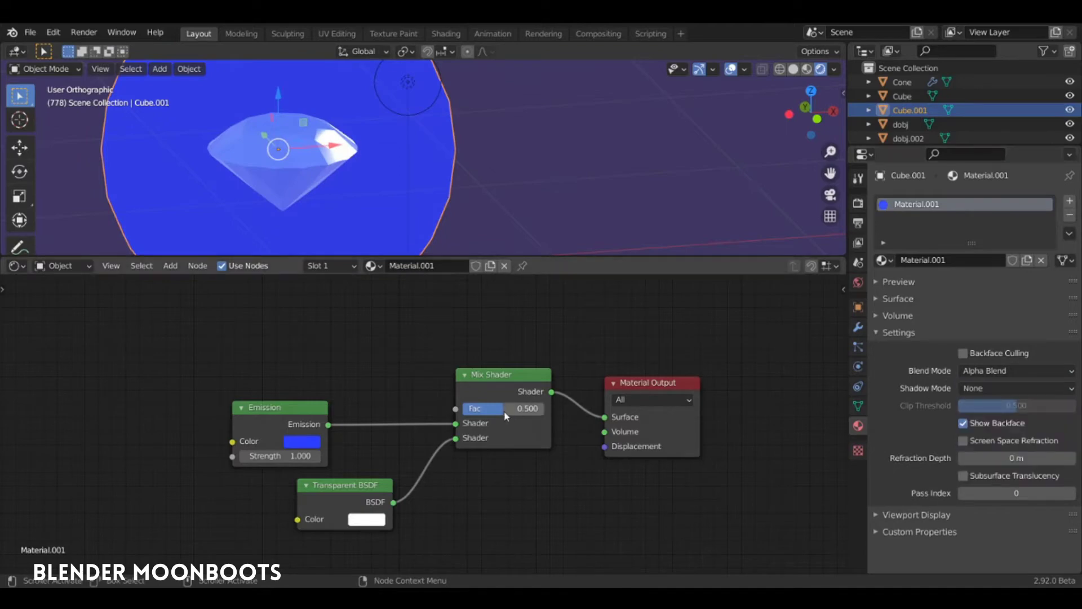
{"action": "left_click_drag", "start_coordinate": [505, 416], "coordinate": [499, 411]}
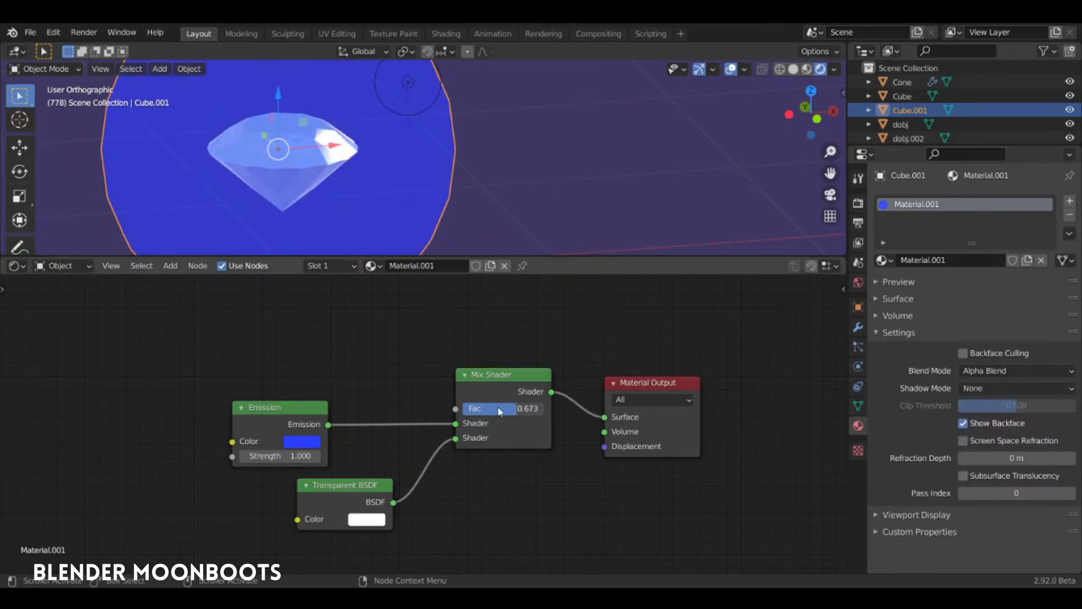
{"action": "left_click_drag", "start_coordinate": [487, 379], "coordinate": [513, 432]}
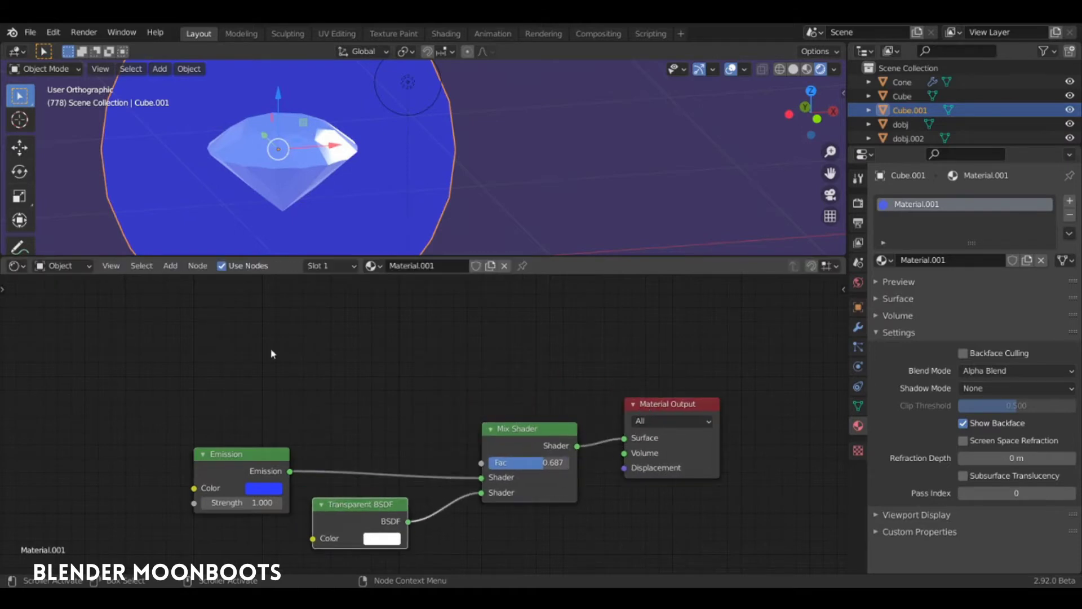
- Add a Layer Weight node with its Facing output driving the Mix Shader factor
{"action": "key", "text": "shift+a"}
{"action": "mouse_move", "coordinate": [200, 324]}
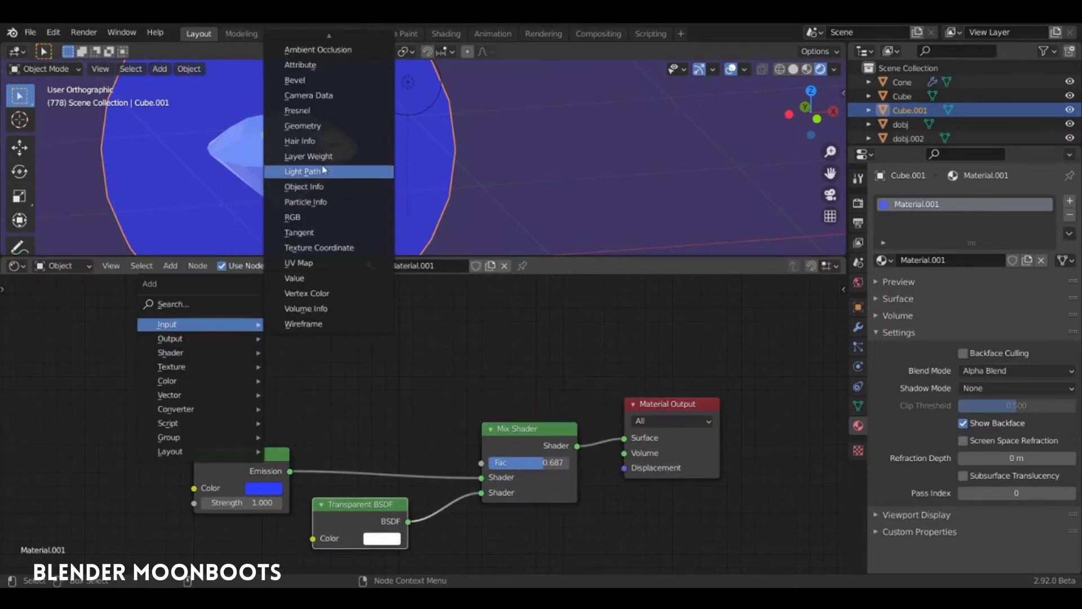
{"action": "left_click", "coordinate": [298, 156]}
{"action": "left_click", "coordinate": [211, 353]}
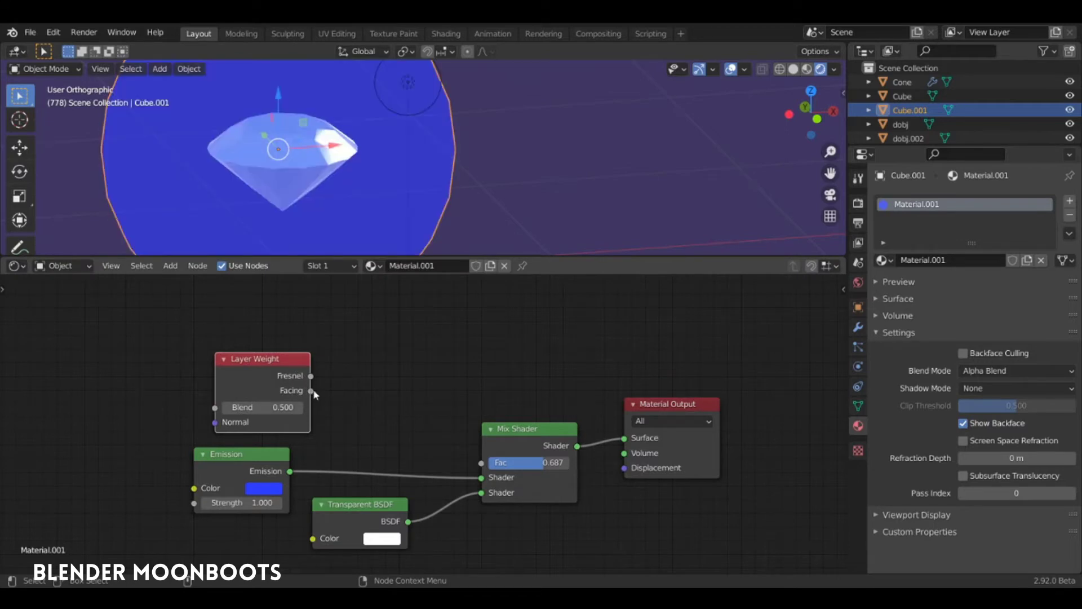
{"action": "mouse_move", "coordinate": [310, 389]}
{"action": "left_mouse_down"}
{"action": "mouse_move", "coordinate": [434, 458]}
{"action": "mouse_move", "coordinate": [482, 462]}
{"action": "left_mouse_up"}
{"action": "key", "text": "g"}
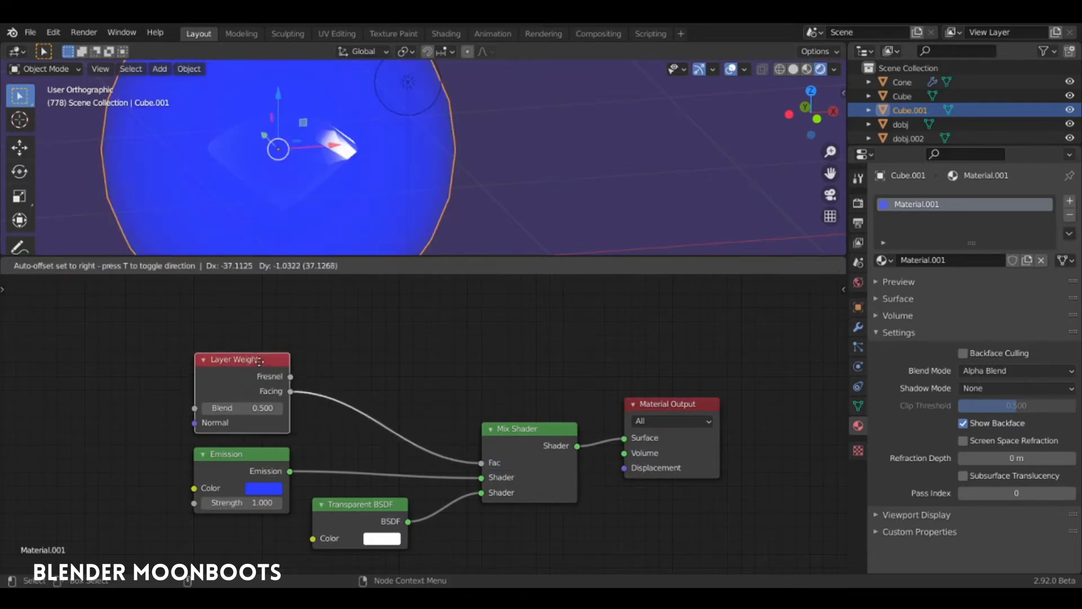
{"action": "left_click", "coordinate": [317, 349]}
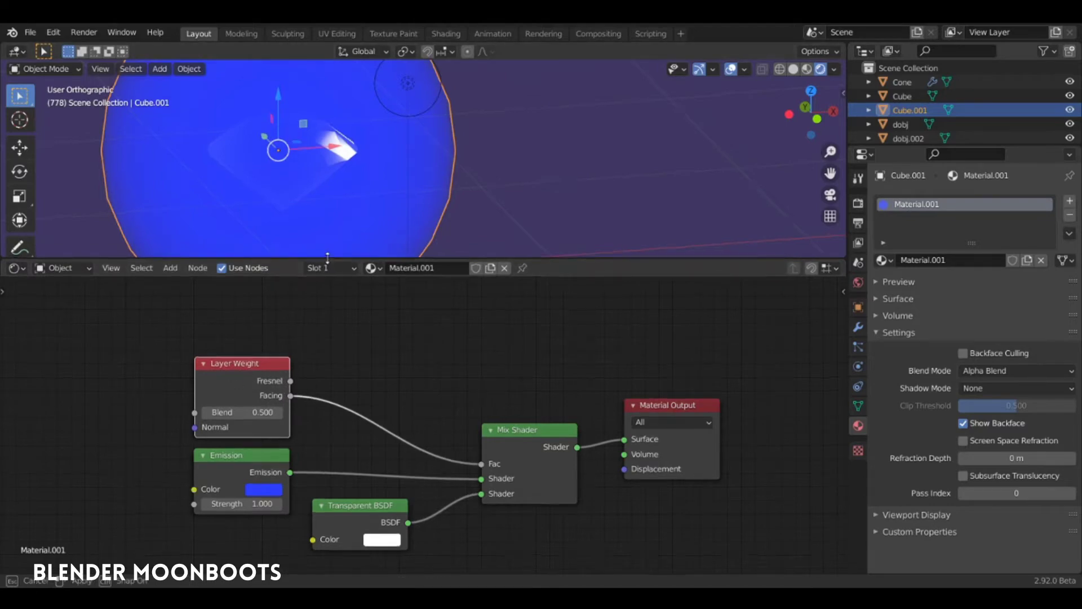
- Raise the Layer Weight Blend to 0.940 and view the whole aura around the gem
{"action": "left_click_drag", "start_coordinate": [327, 256], "coordinate": [327, 313]}
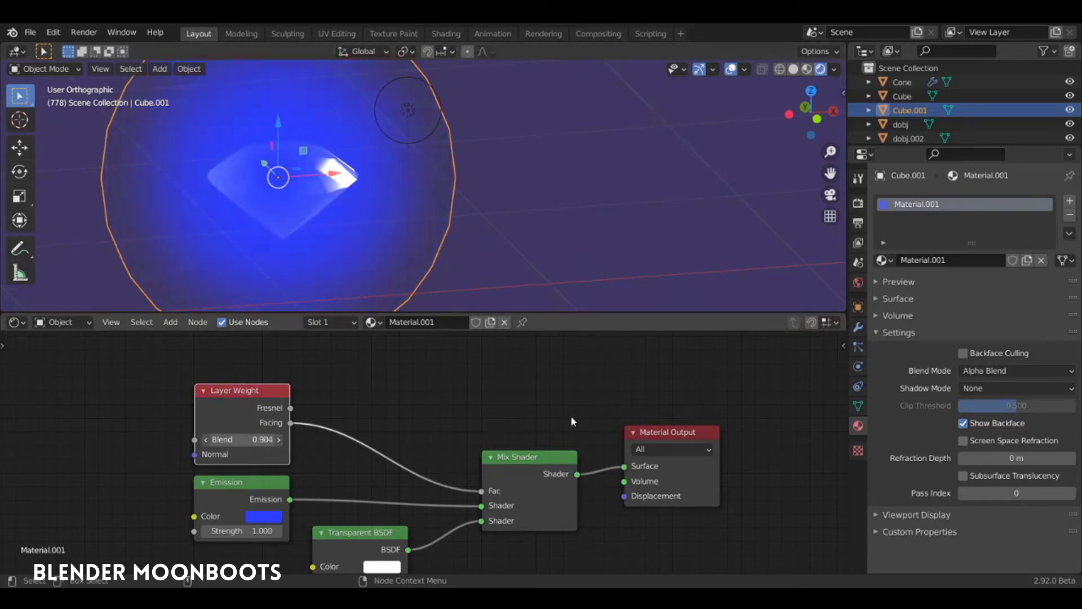
{"action": "mouse_move", "coordinate": [572, 421]}
{"action": "left_mouse_down"}
{"action": "mouse_move", "coordinate": [625, 419]}
{"action": "mouse_move", "coordinate": [614, 420]}
{"action": "left_mouse_up"}
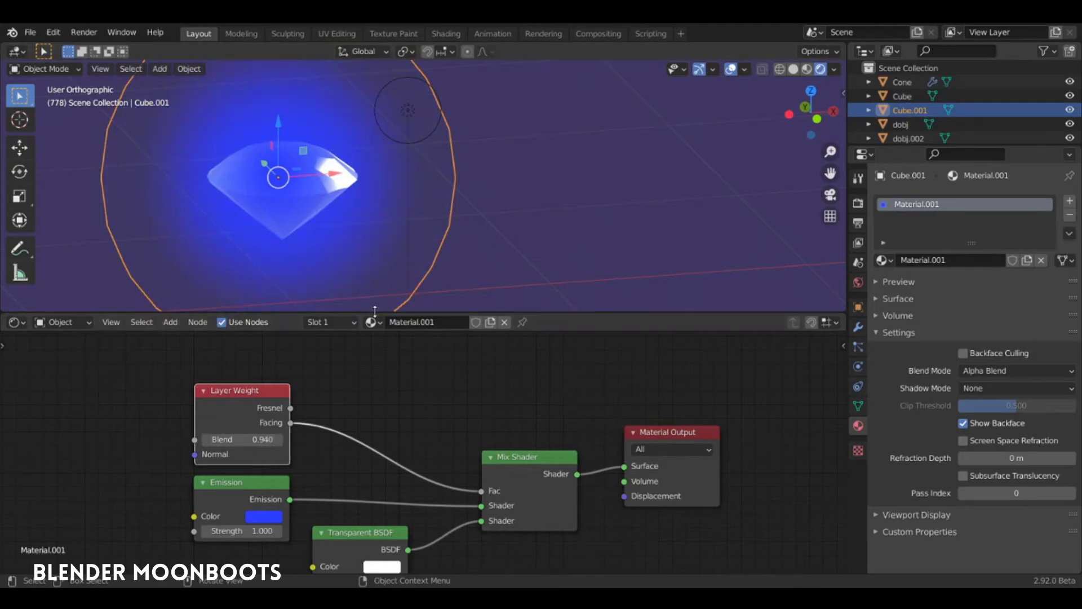
{"action": "left_click_drag", "start_coordinate": [374, 313], "coordinate": [383, 445]}
{"action": "scroll", "coordinate": [398, 307], "scroll_direction": "down", "scroll_amount": 1}
{"action": "middle_click_drag", "start_coordinate": [488, 270], "coordinate": [469, 248]}
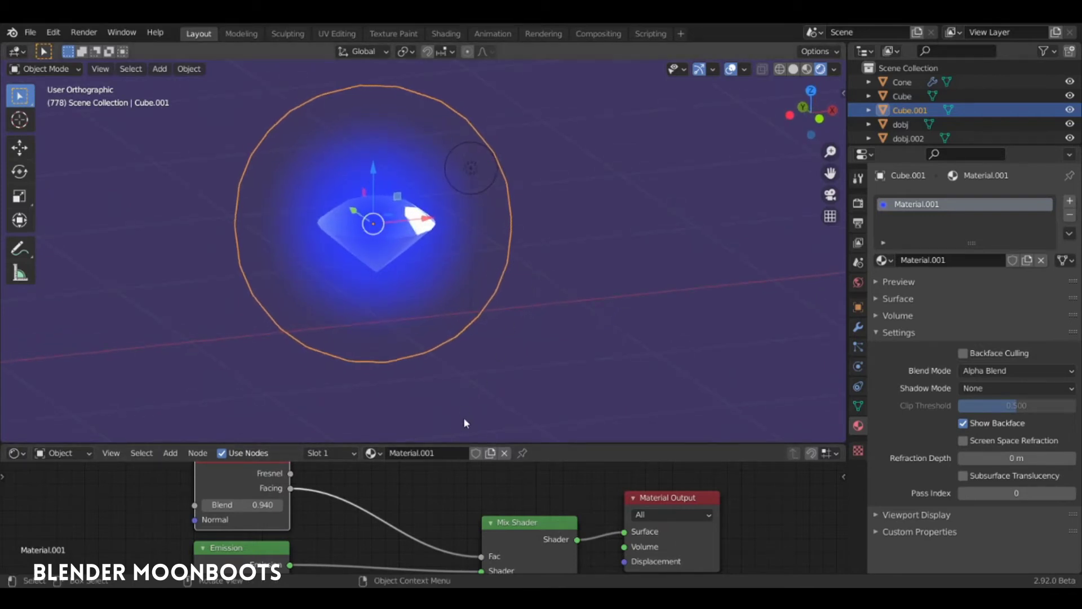
- Shift the Layer Weight, Emission, Transparent BSDF and Mix Shader nodes left to make room
{"action": "left_click_drag", "start_coordinate": [451, 444], "coordinate": [477, 268]}
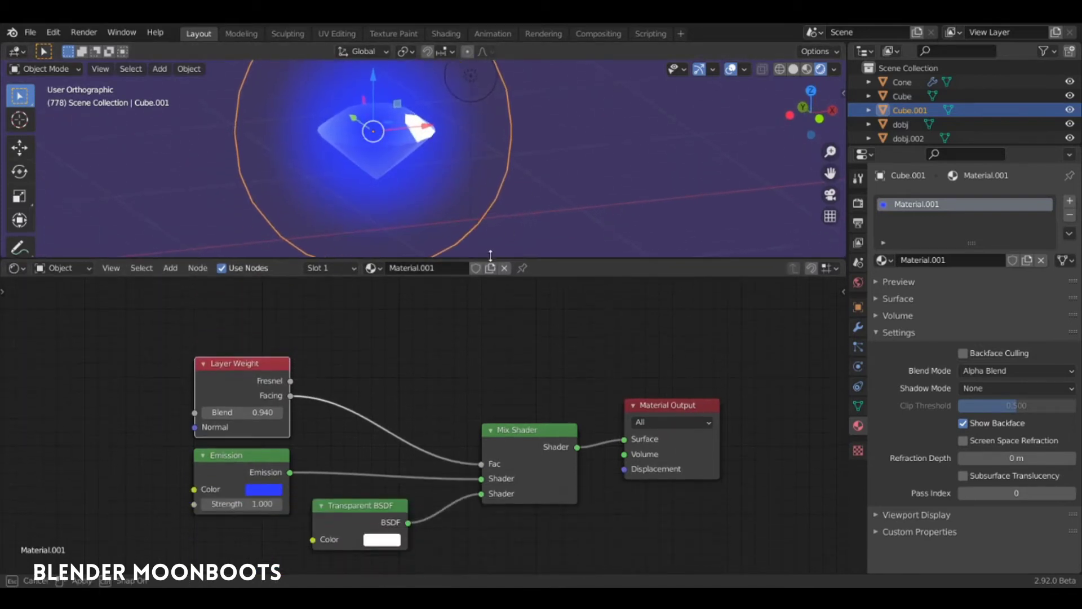
{"action": "left_click_drag", "start_coordinate": [271, 366], "coordinate": [196, 358]}
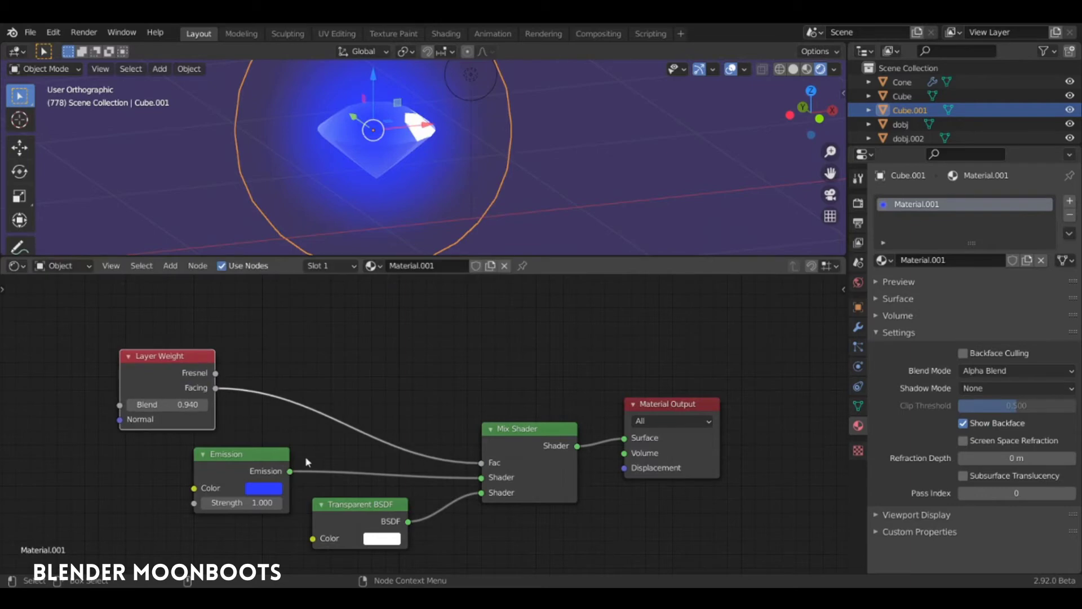
{"action": "left_click_drag", "start_coordinate": [242, 454], "coordinate": [171, 447]}
{"action": "left_click_drag", "start_coordinate": [363, 513], "coordinate": [181, 503]}
{"action": "left_click_drag", "start_coordinate": [535, 428], "coordinate": [388, 412]}
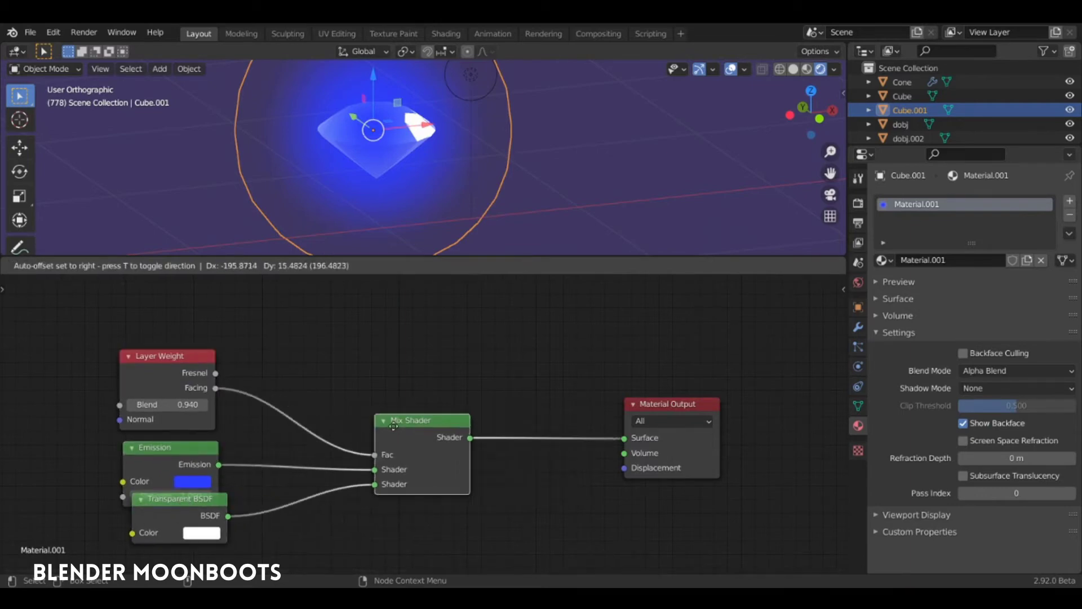
- Insert a duplicate Mix Shader before the output, fed by Transparent BSDF and Layer Weight Facing
{"action": "key", "text": "shift+d"}
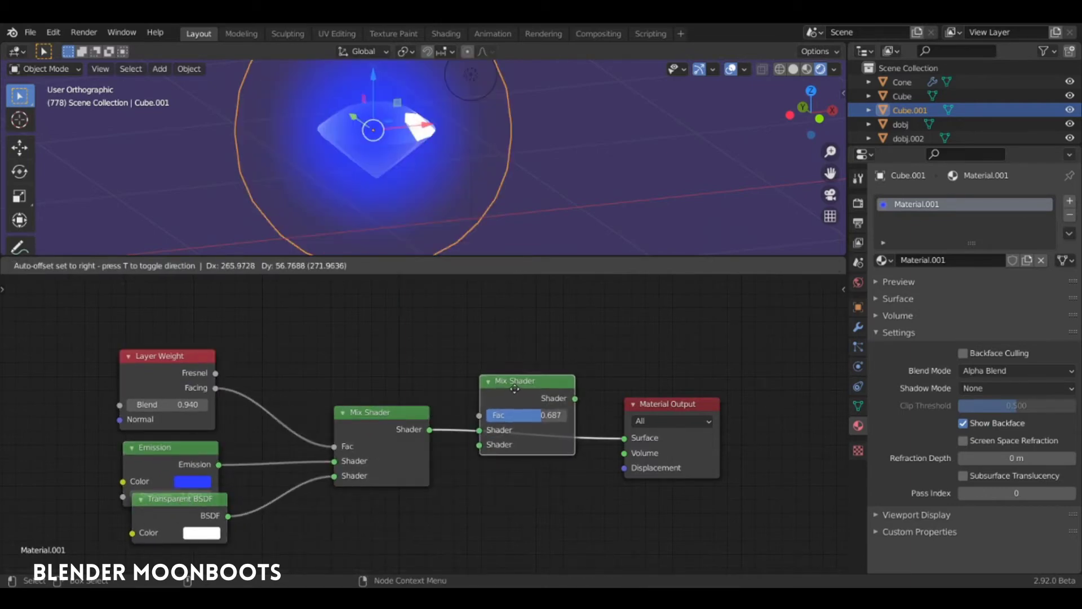
{"action": "left_click", "coordinate": [541, 383]}
{"action": "left_click_drag", "start_coordinate": [228, 516], "coordinate": [484, 445]}
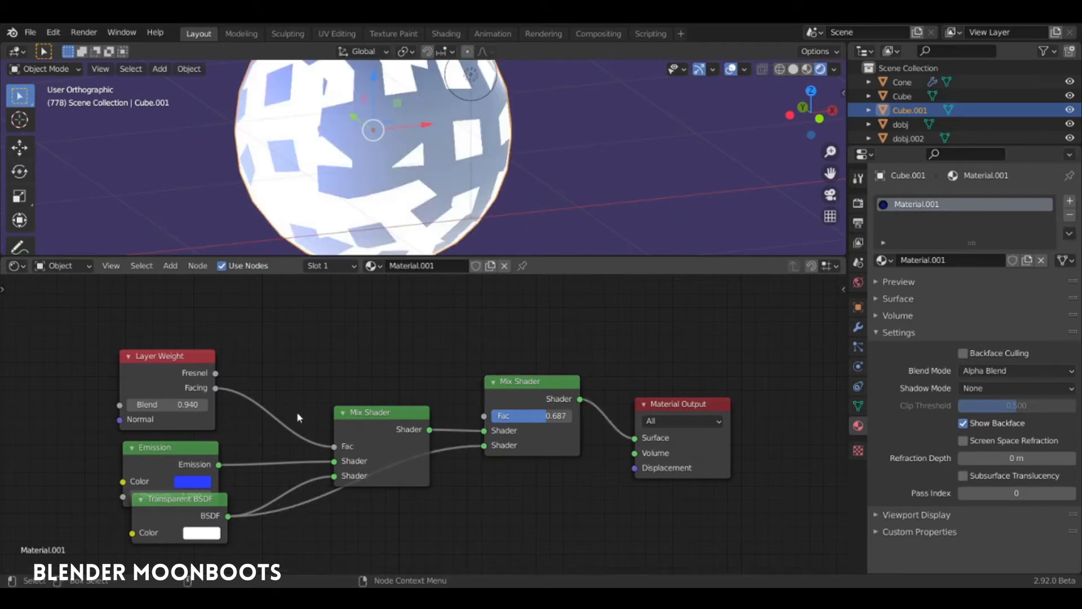
{"action": "left_click_drag", "start_coordinate": [218, 395], "coordinate": [293, 345]}
{"action": "left_click", "coordinate": [410, 381]}
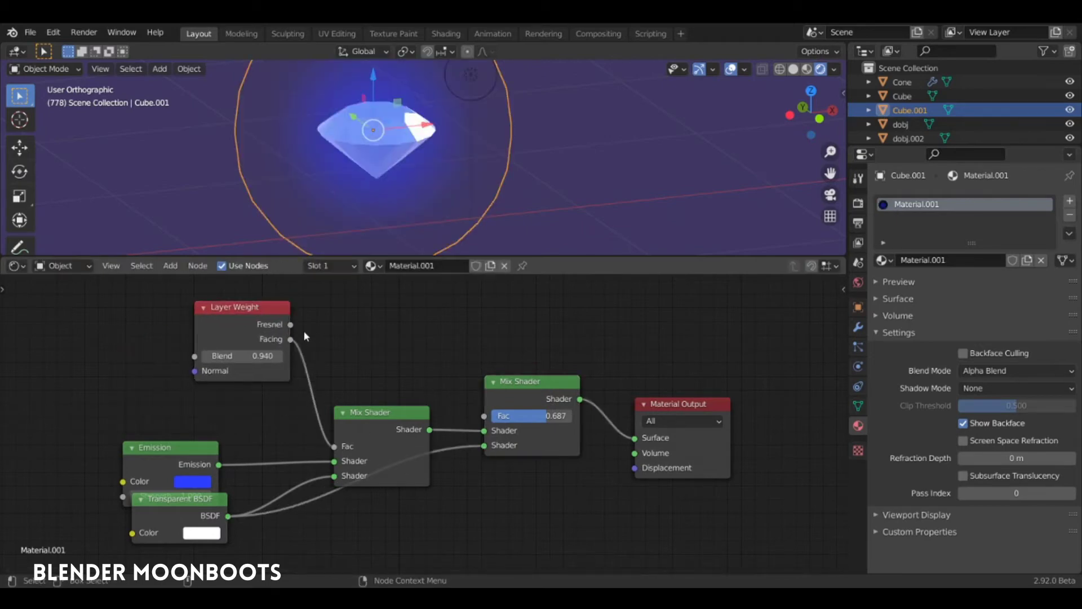
{"action": "left_click_drag", "start_coordinate": [290, 338], "coordinate": [484, 415]}
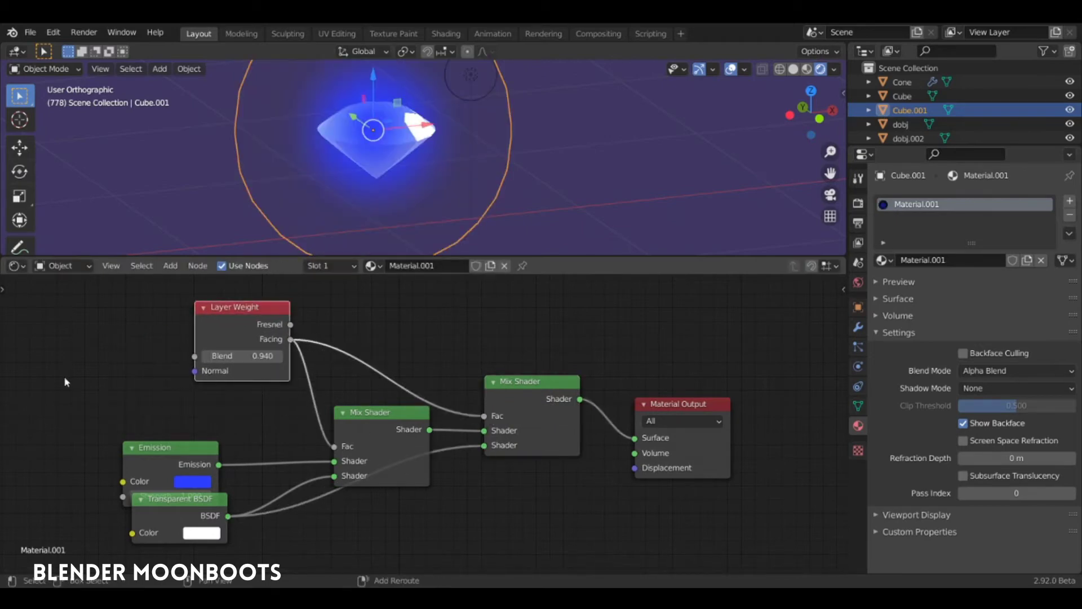
{"action": "key", "text": "shift+a"}
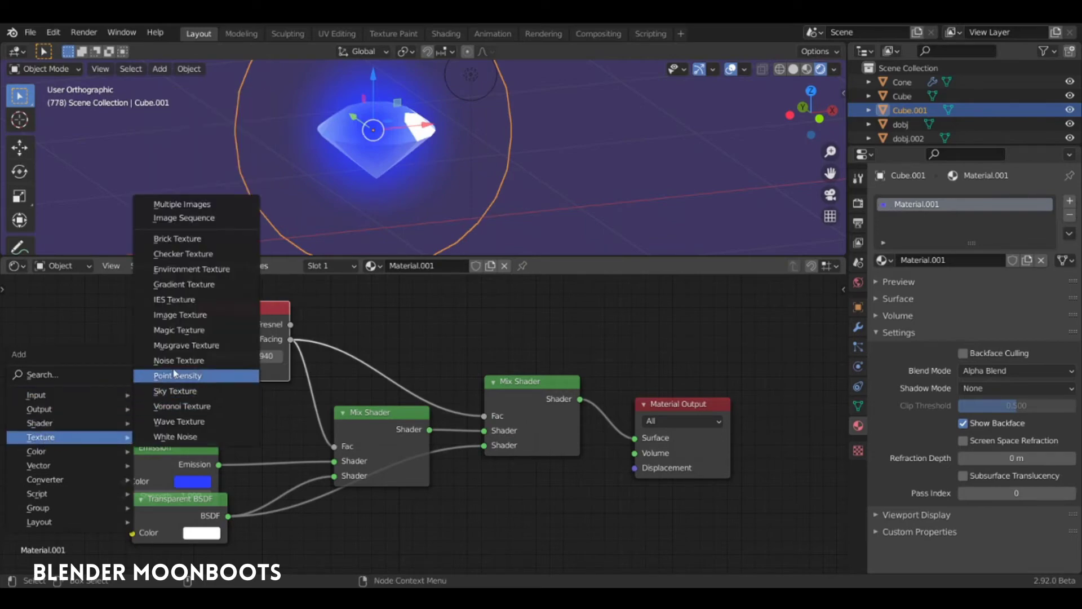
- Drive the first Mix Shader's factor with a Noise Texture of scale 5.720 and preview the glow
{"action": "left_click", "coordinate": [178, 361]}
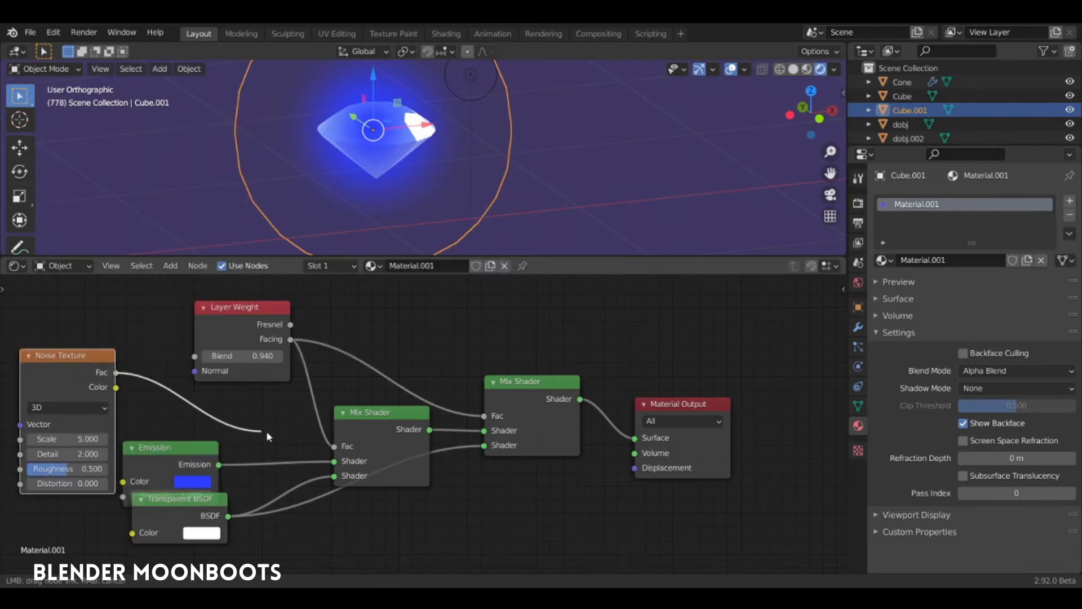
{"action": "left_click_drag", "start_coordinate": [116, 373], "coordinate": [334, 445]}
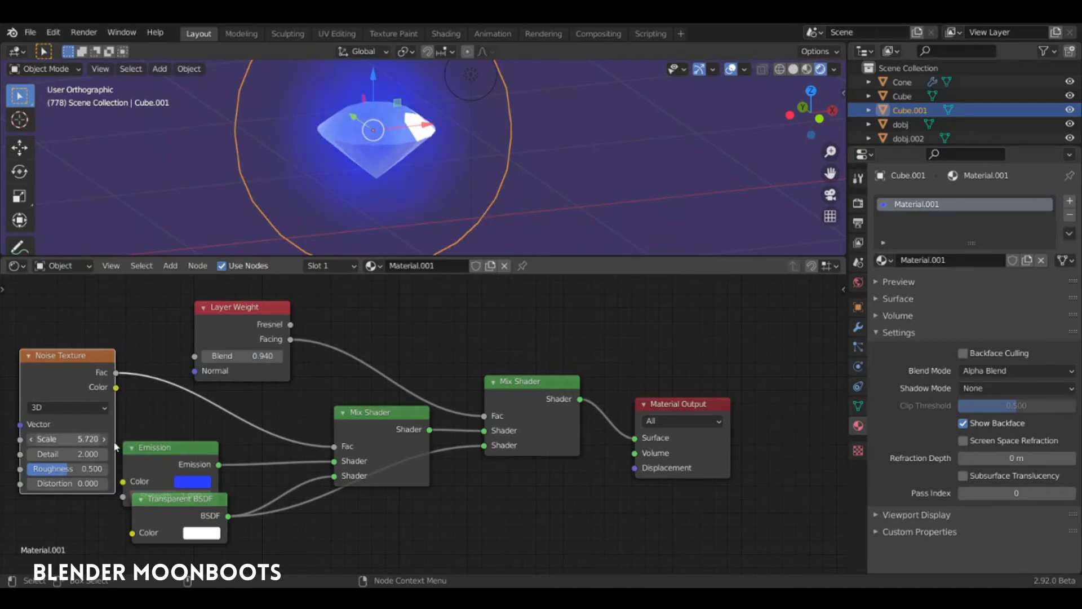
{"action": "left_click_drag", "start_coordinate": [355, 258], "coordinate": [367, 338]}
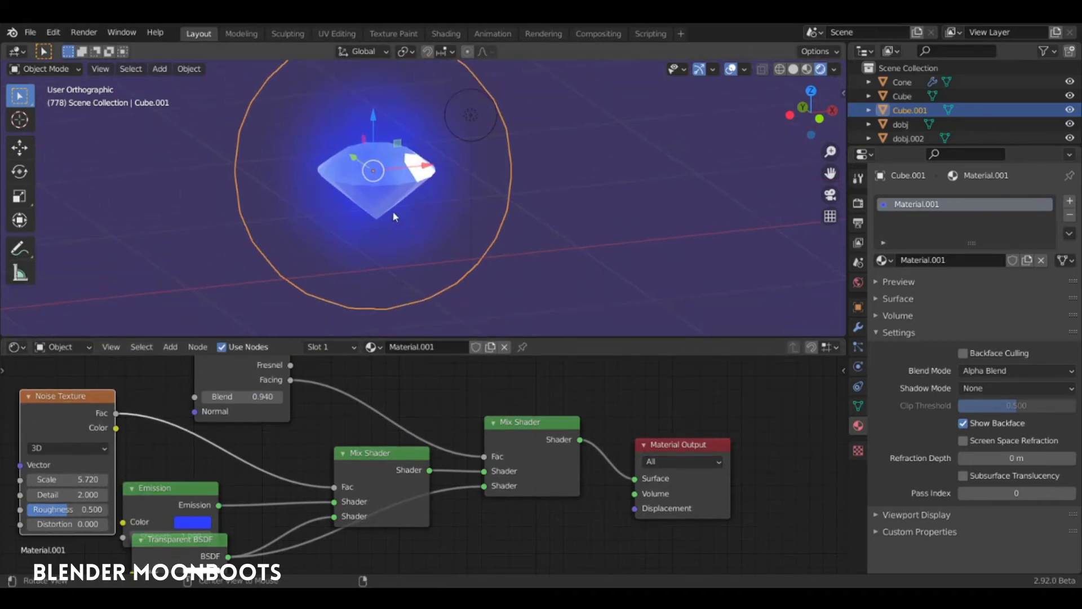
{"action": "key", "text": "alt+a"}
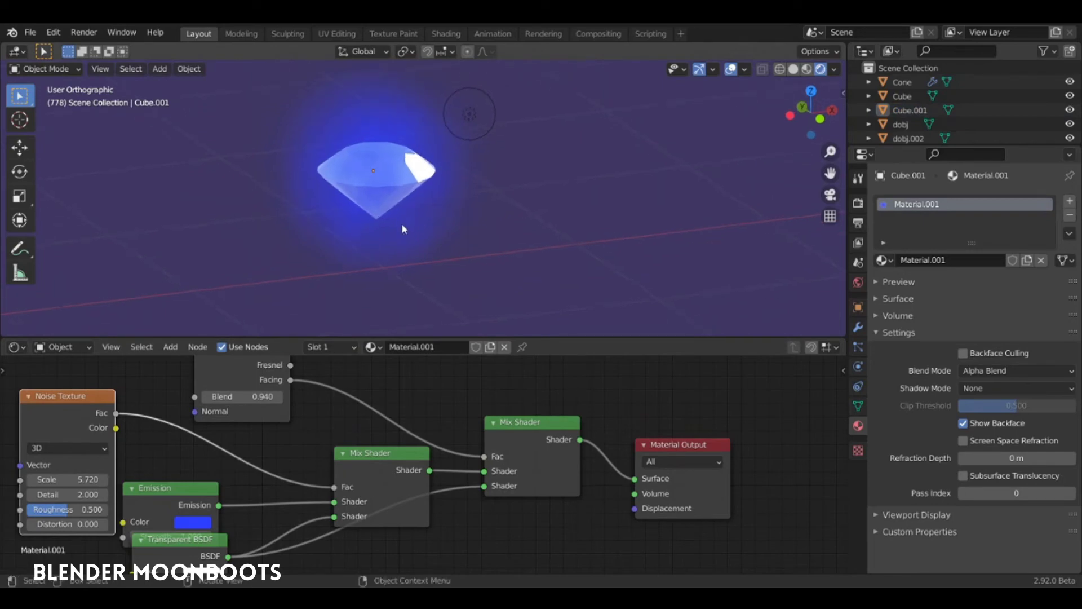
{"action": "left_click", "coordinate": [403, 227]}
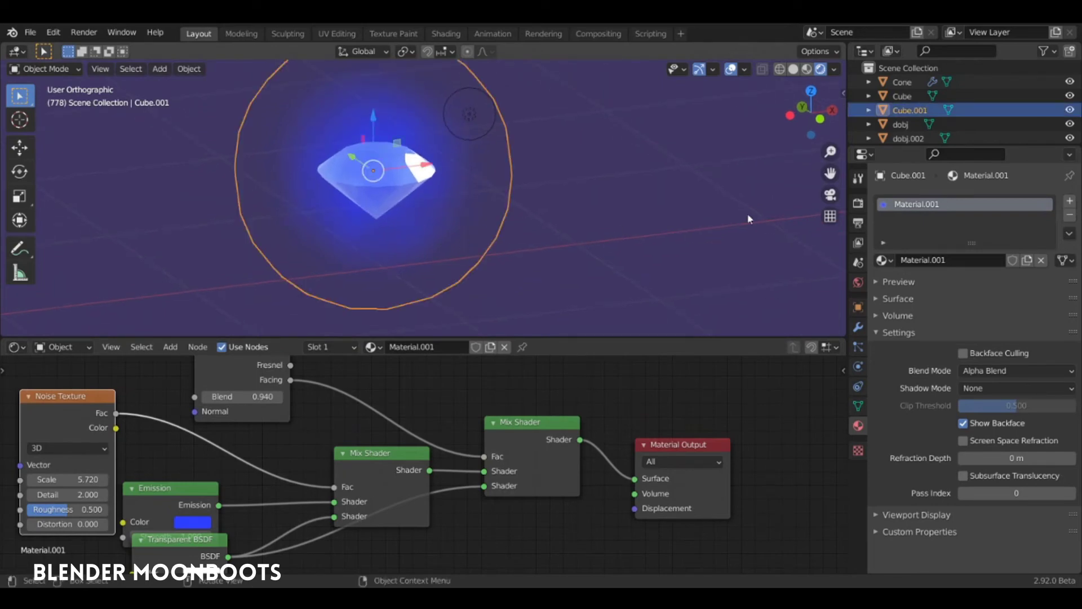
{"action": "left_click", "coordinate": [859, 328]}
- Give Cube.001 a Subdivision Surface modifier at viewport level 2 plus a Displace modifier
{"action": "left_click", "coordinate": [904, 200]}
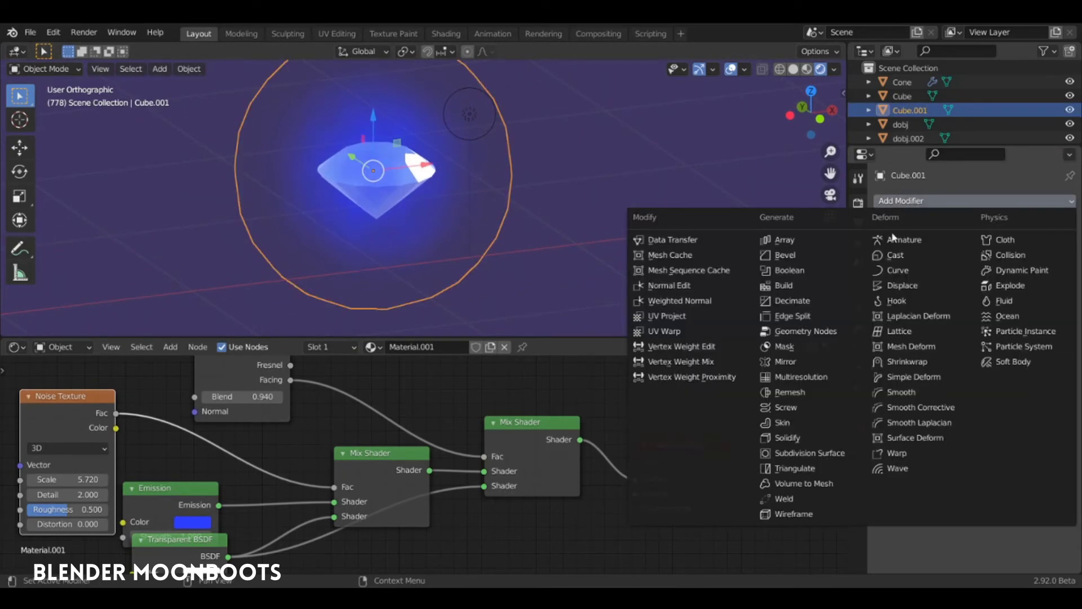
{"action": "left_click", "coordinate": [824, 455]}
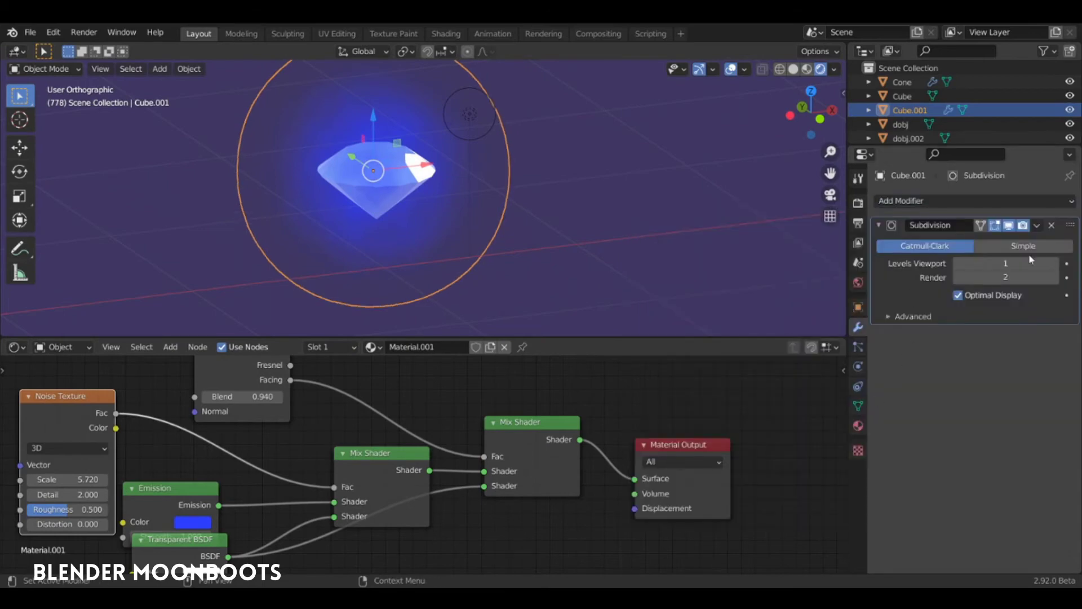
{"action": "left_click", "coordinate": [1052, 263]}
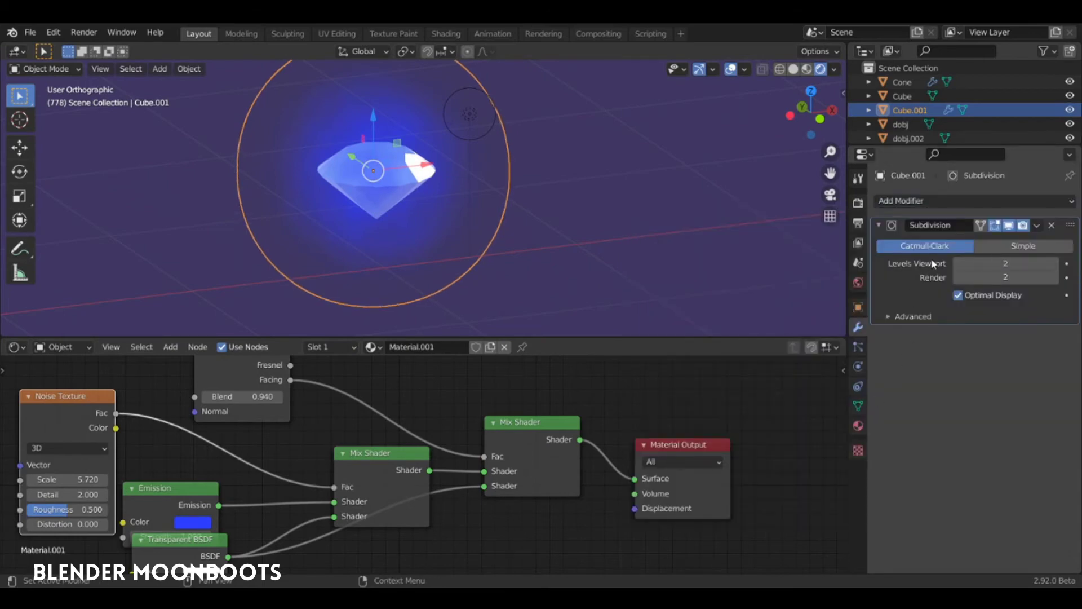
{"action": "left_click", "coordinate": [914, 201]}
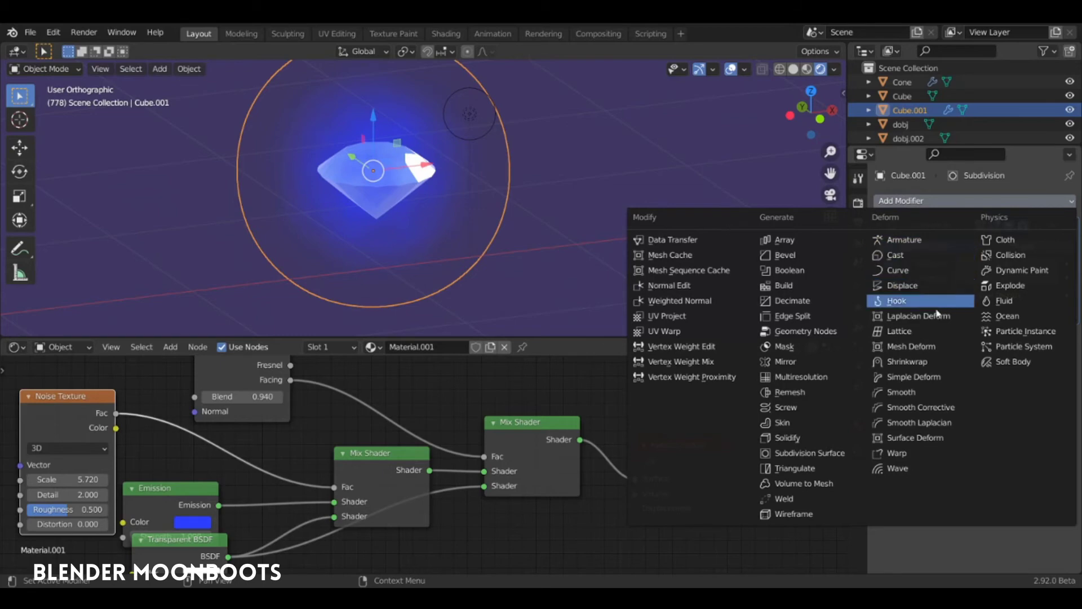
{"action": "left_click", "coordinate": [923, 285]}
- Give the Displace modifier a new Clouds texture of size 0.14 and strength 0.044
{"action": "left_click", "coordinate": [1065, 357]}
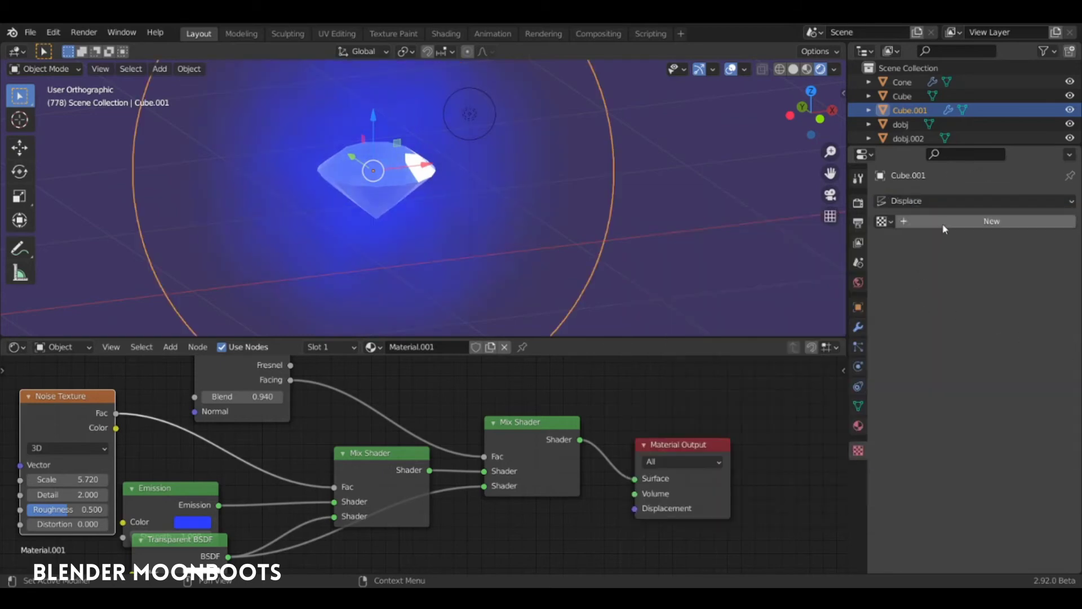
{"action": "left_click", "coordinate": [957, 224]}
{"action": "left_click", "coordinate": [994, 241]}
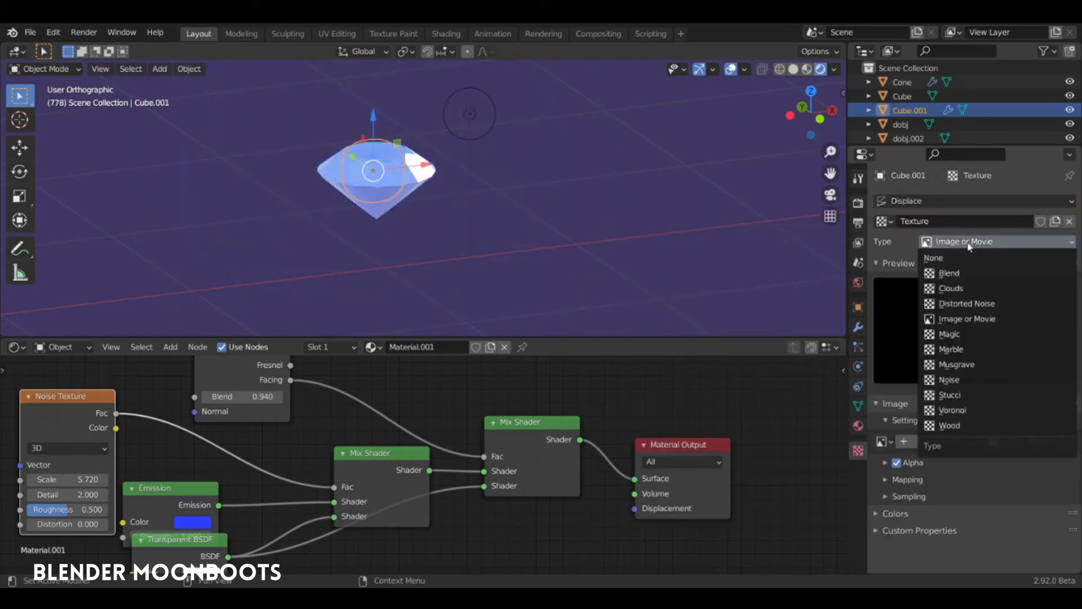
{"action": "left_click", "coordinate": [958, 288]}
{"action": "left_click_drag", "start_coordinate": [961, 487], "coordinate": [874, 491]}
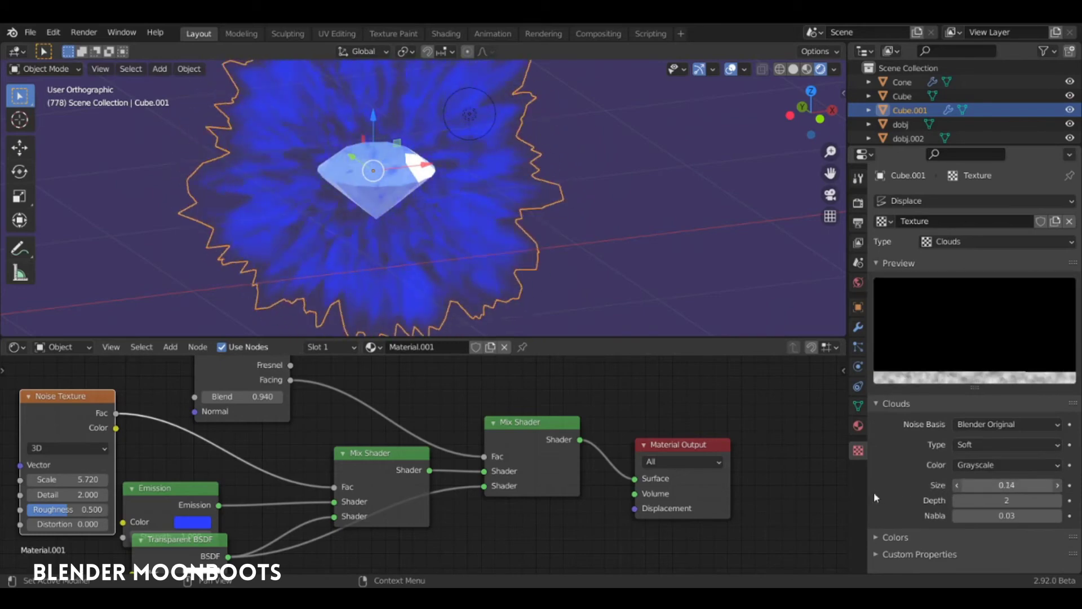
{"action": "left_click", "coordinate": [859, 329]}
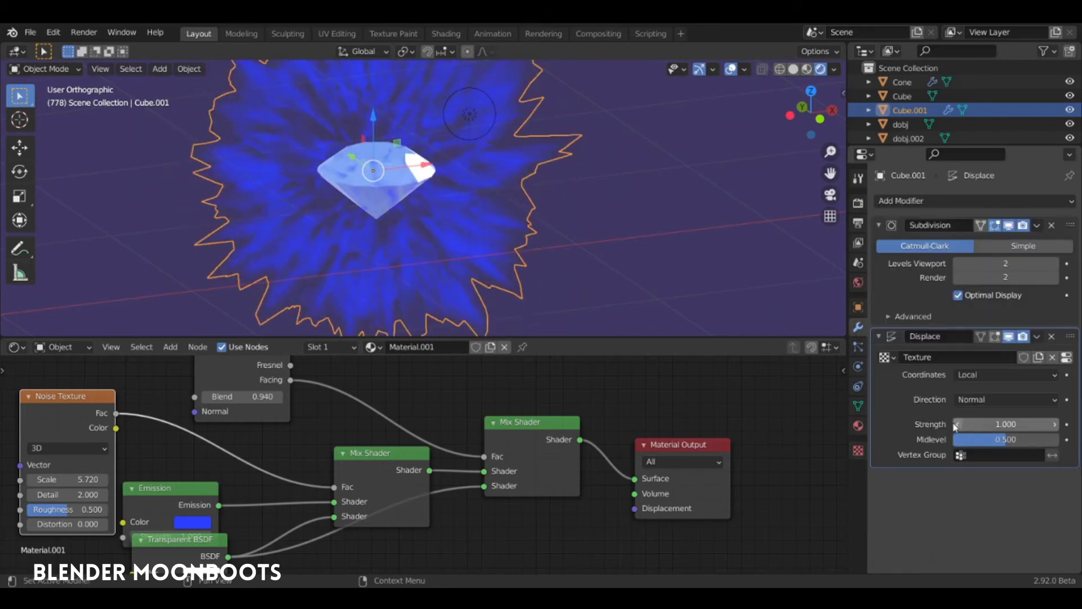
{"action": "left_click_drag", "start_coordinate": [958, 424], "coordinate": [877, 432]}
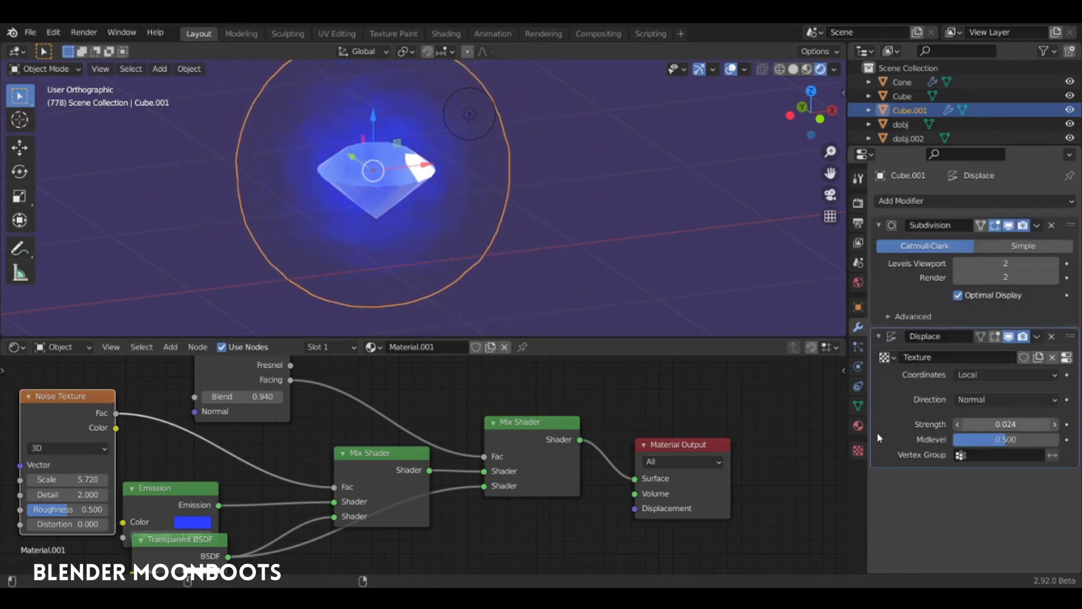
- Inspect the displaced aura, try stretching the sphere along X, and undo the stretch
{"action": "left_click", "coordinate": [565, 251]}
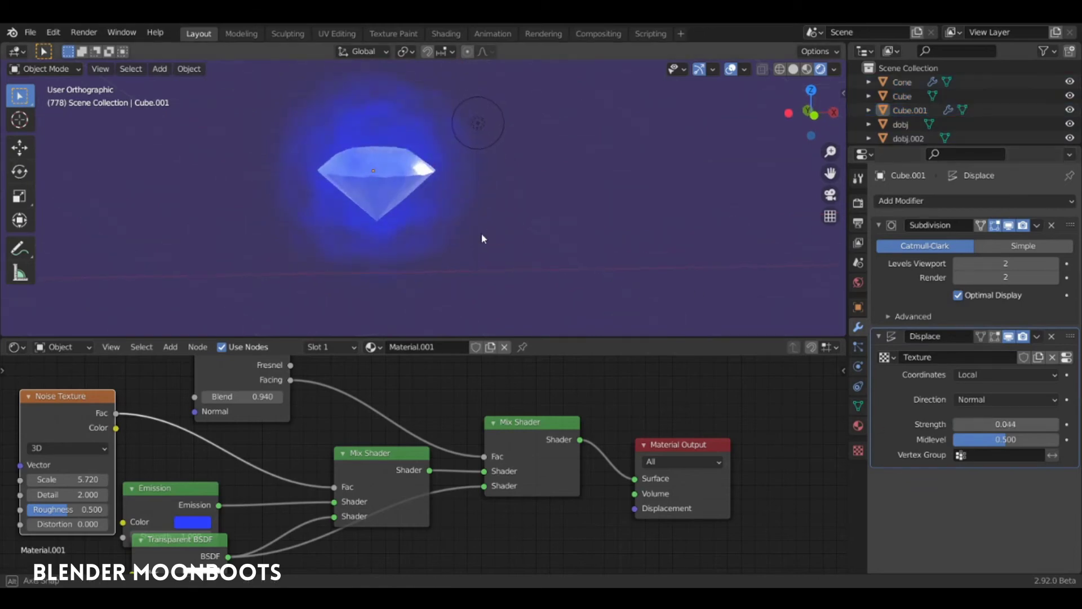
{"action": "middle_click_drag", "start_coordinate": [520, 252], "coordinate": [490, 248]}
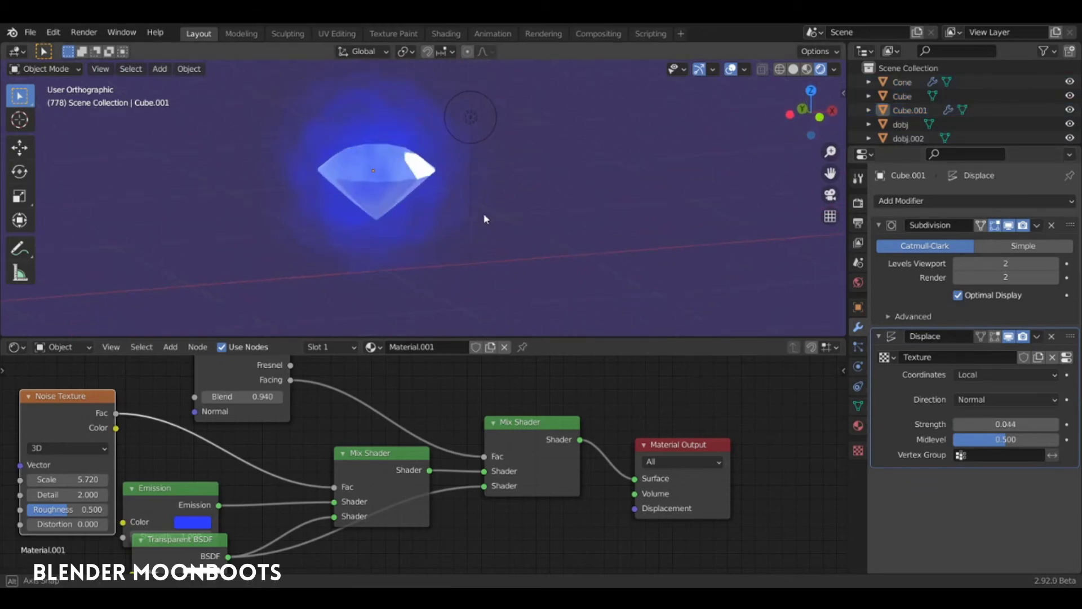
{"action": "left_click", "coordinate": [415, 219]}
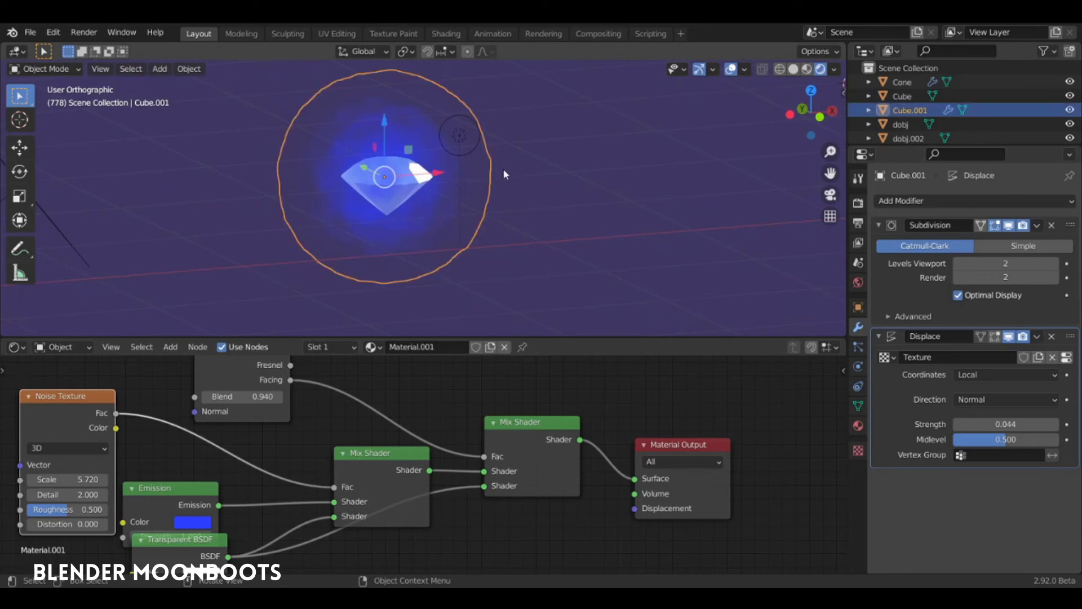
{"action": "key", "text": "s"}
{"action": "key", "text": "x"}
{"action": "left_click", "coordinate": [660, 162]}
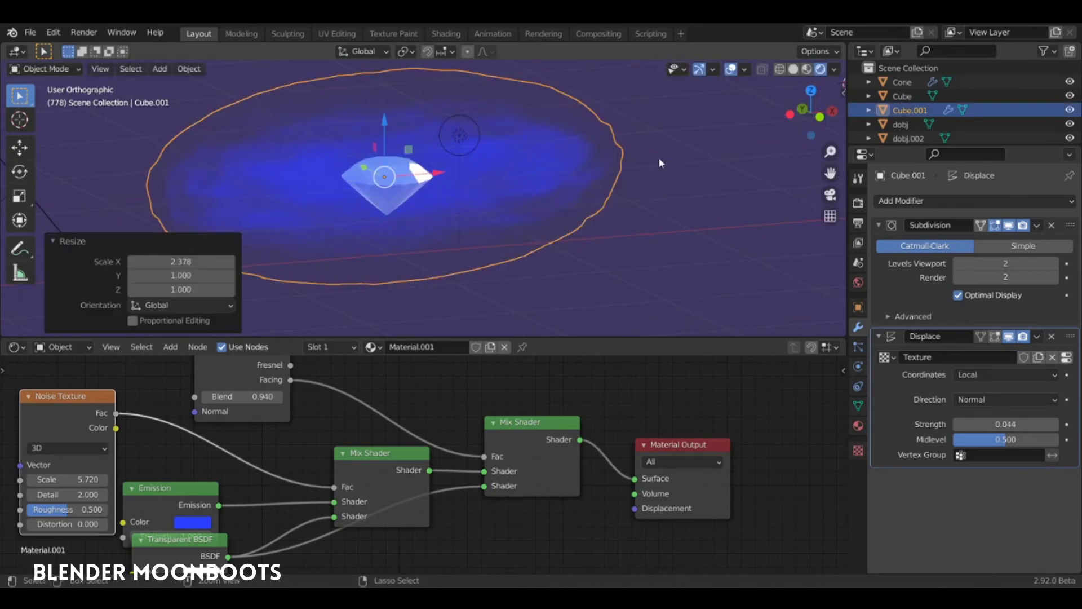
{"action": "key", "text": "ctrl+z"}
{"action": "middle_click_drag", "start_coordinate": [519, 200], "coordinate": [506, 207]}
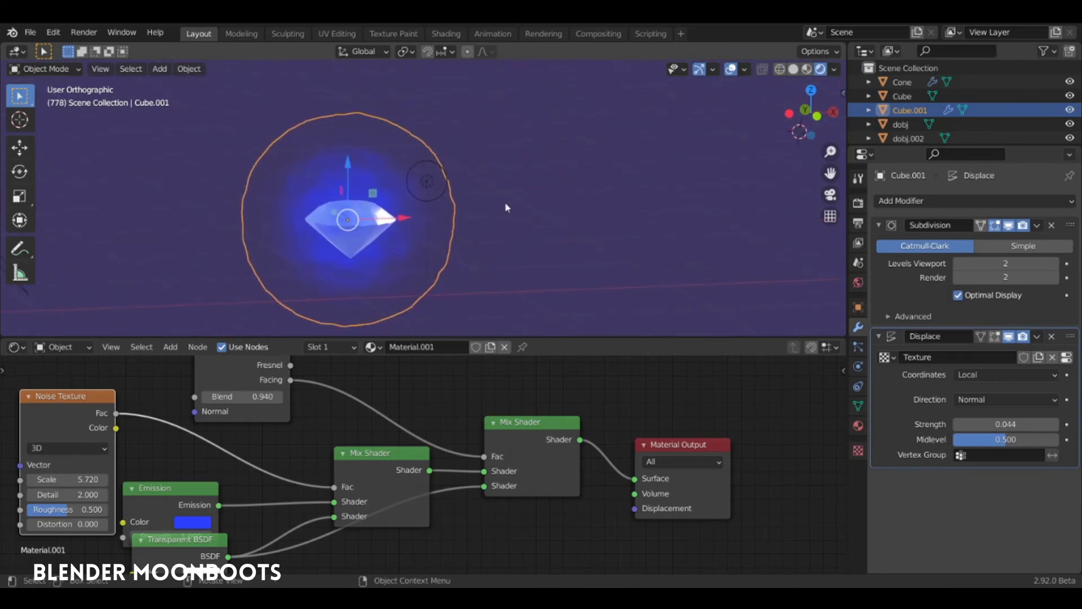
{"action": "key", "text": "shift+a"}
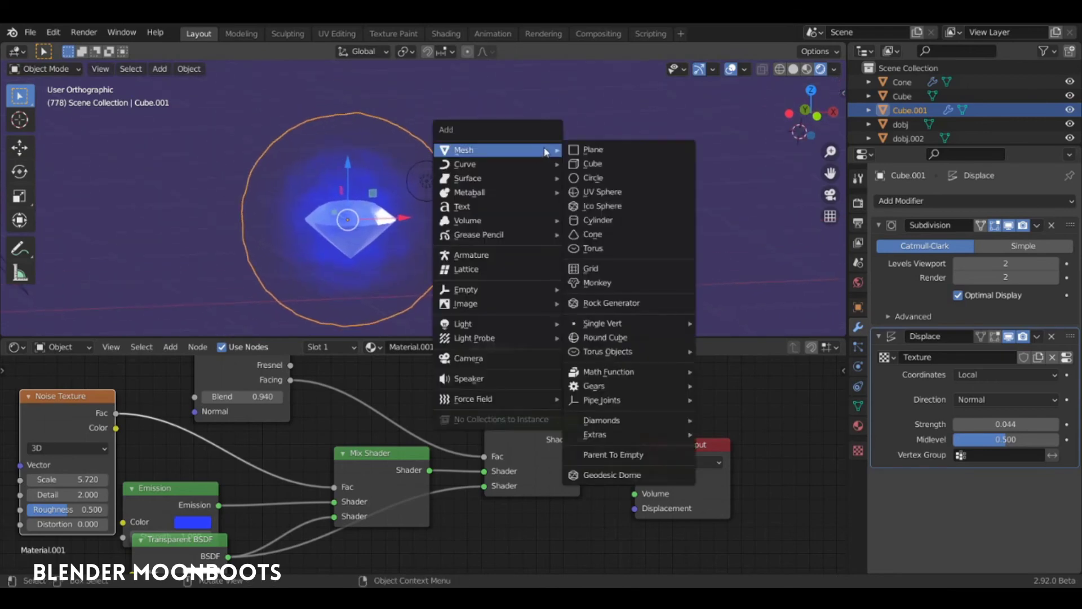
- Add a smaller cube and place it beside the aura sphere
{"action": "left_click", "coordinate": [611, 165]}
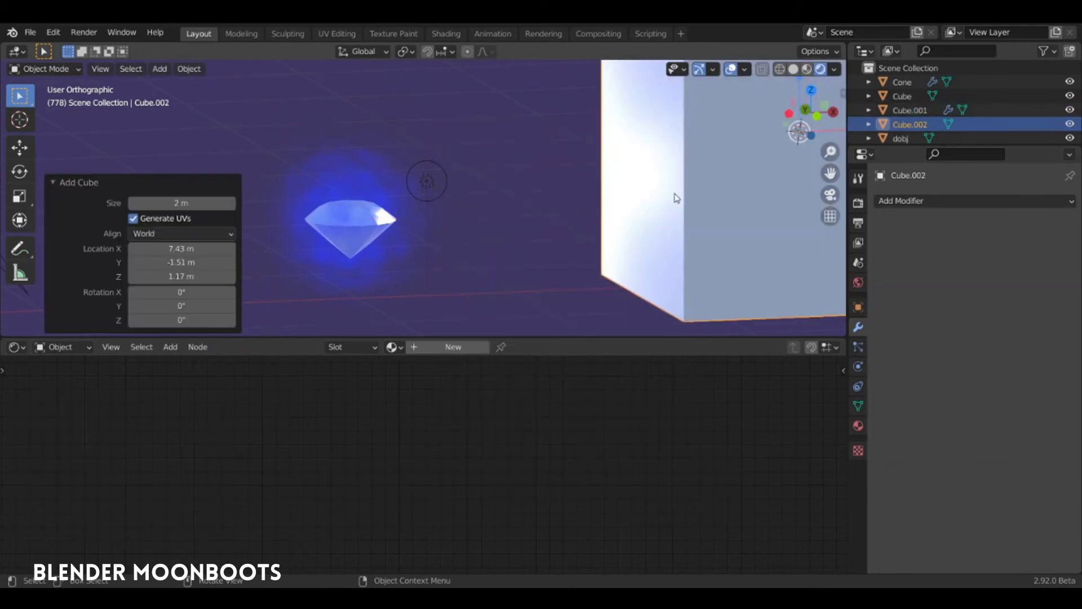
{"action": "key", "text": "s"}
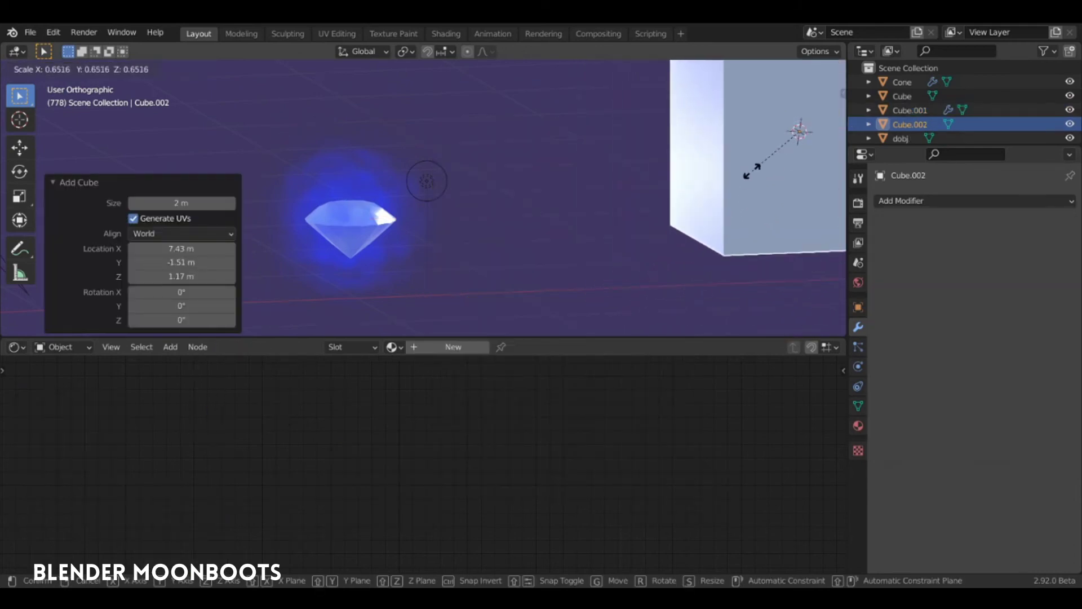
{"action": "left_click", "coordinate": [752, 172]}
{"action": "key", "text": "g"}
{"action": "left_click", "coordinate": [567, 222]}
- Link the aura sphere's Material.001 onto the new cube Cube.002
{"action": "left_click", "coordinate": [358, 187], "text": "shift"}
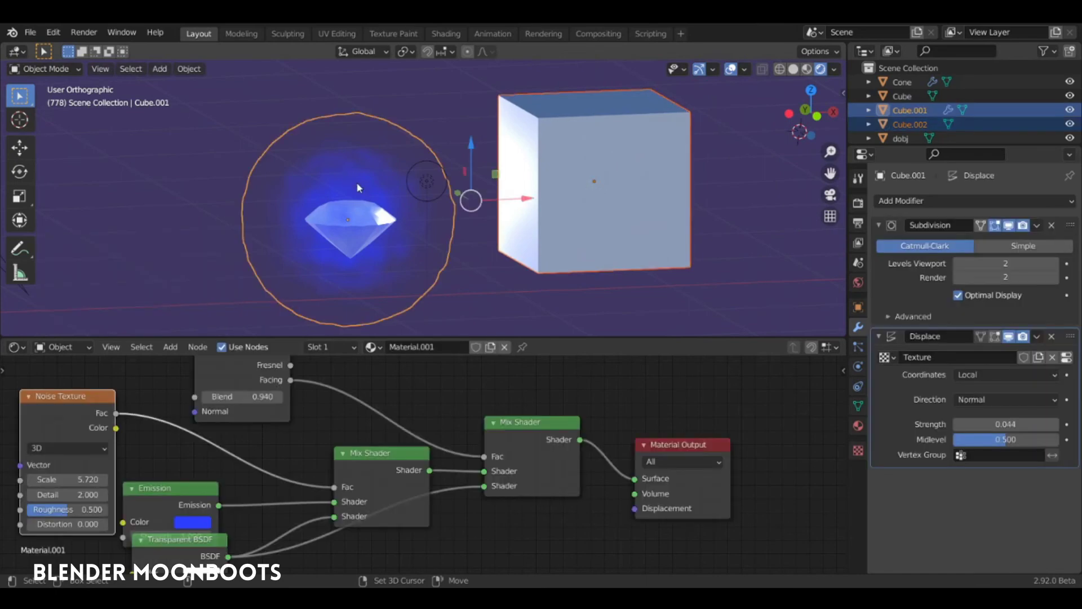
{"action": "key", "text": "ctrl+l"}
{"action": "left_click", "coordinate": [358, 183]}
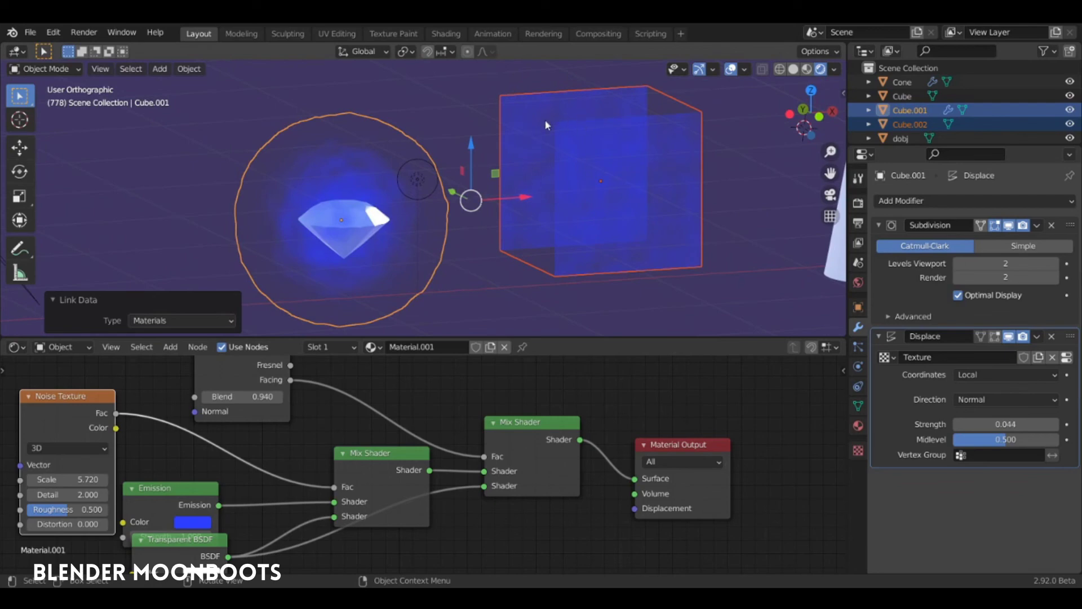
{"action": "left_click", "coordinate": [596, 231]}
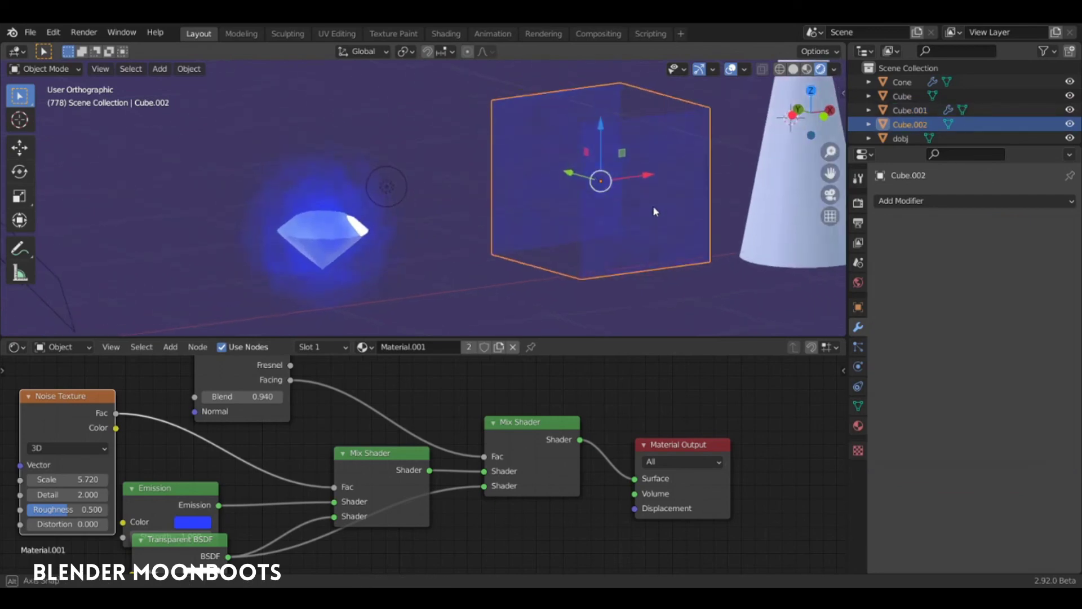
- Delete the test cube Cube.002 and move the cone left along X
{"action": "mouse_move", "coordinate": [633, 207]}
{"action": "middle_mouse_down"}
{"action": "mouse_move", "coordinate": [619, 199]}
{"action": "mouse_move", "coordinate": [598, 217]}
{"action": "mouse_move", "coordinate": [665, 189]}
{"action": "middle_mouse_up"}
{"action": "key", "text": "x"}
{"action": "left_click", "coordinate": [599, 206]}
{"action": "left_click", "coordinate": [665, 187]}
{"action": "left_click_drag", "start_coordinate": [729, 137], "coordinate": [548, 161]}
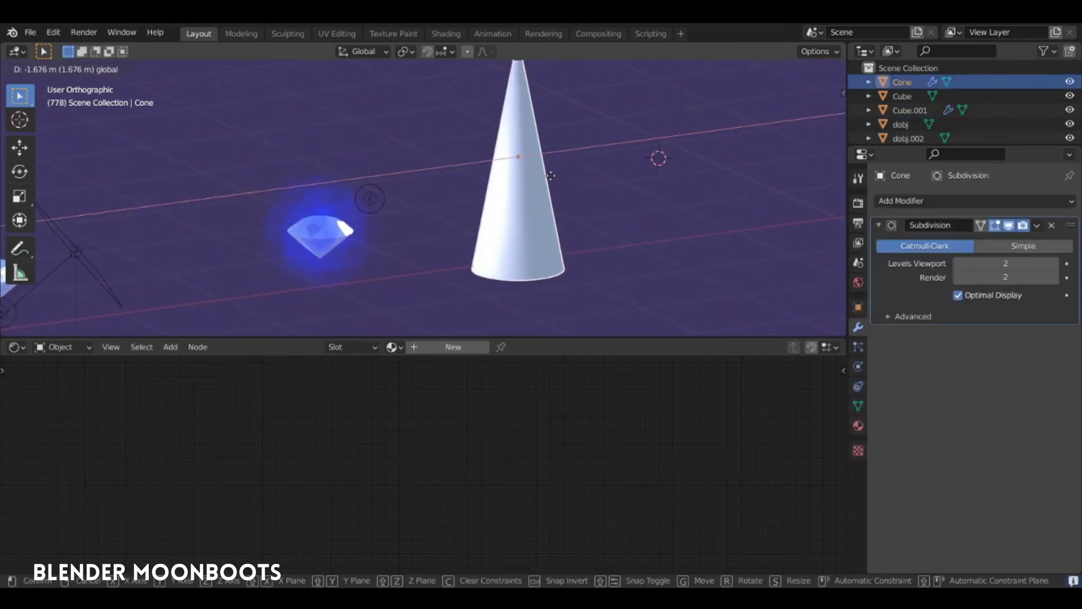
- Link the aura's glowing Material.001 to the cone, then orbit to inspect the blue beam
{"action": "left_click", "coordinate": [298, 186], "text": "shift"}
{"action": "key", "text": "ctrl+l"}
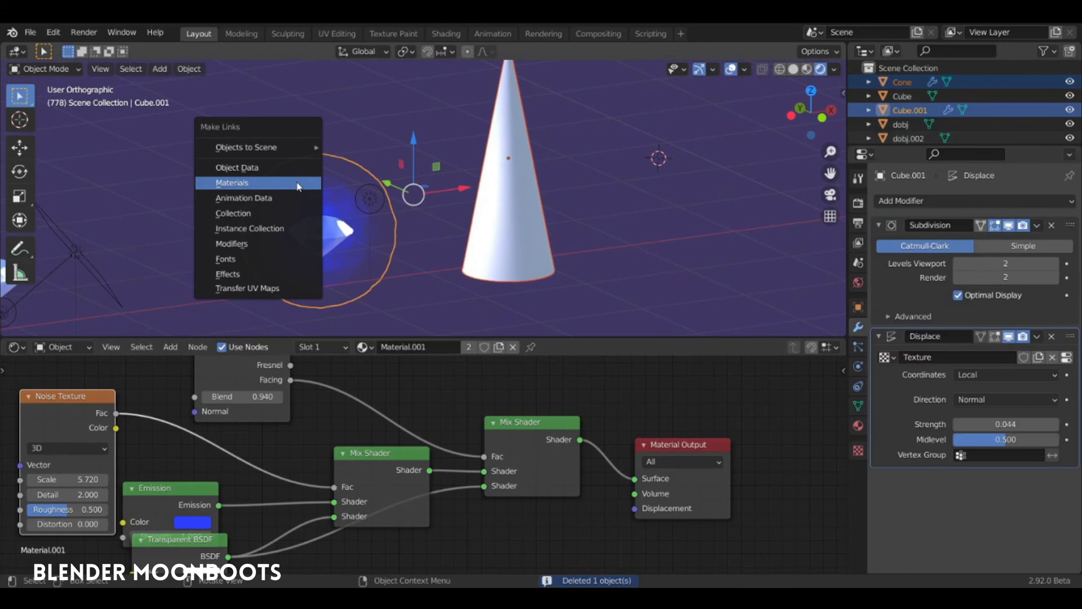
{"action": "left_click", "coordinate": [298, 183]}
{"action": "key", "text": "alt+a"}
{"action": "mouse_move", "coordinate": [510, 183]}
{"action": "middle_mouse_down"}
{"action": "mouse_move", "coordinate": [519, 179]}
{"action": "mouse_move", "coordinate": [499, 167]}
{"action": "middle_mouse_up"}
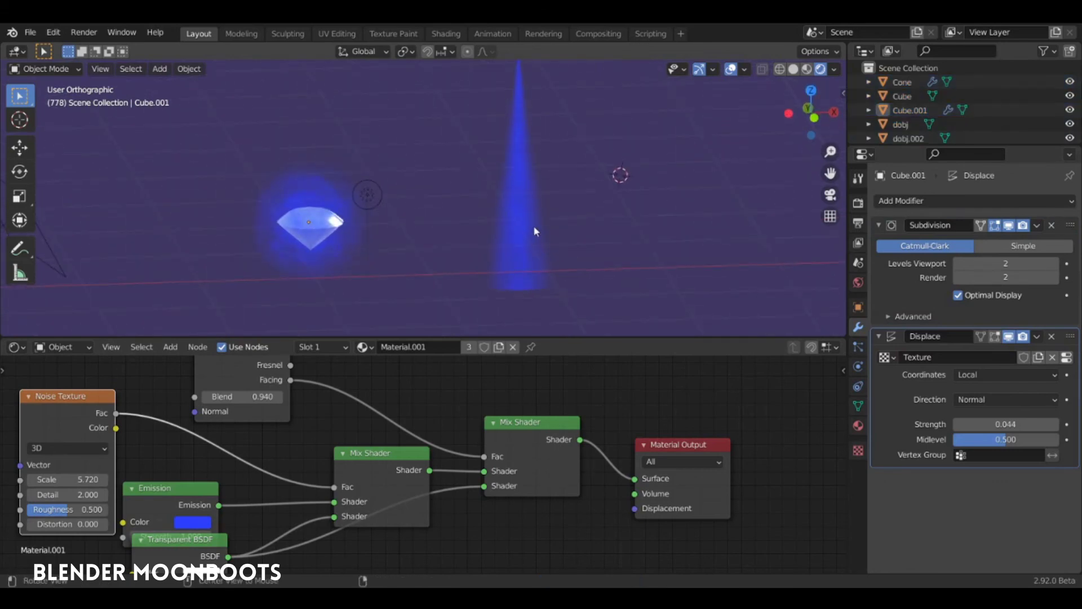
{"action": "mouse_move", "coordinate": [534, 231]}
{"action": "middle_mouse_down"}
{"action": "mouse_move", "coordinate": [527, 244]}
{"action": "mouse_move", "coordinate": [592, 232]}
{"action": "mouse_move", "coordinate": [586, 244]}
{"action": "mouse_move", "coordinate": [586, 198]}
{"action": "middle_mouse_up"}
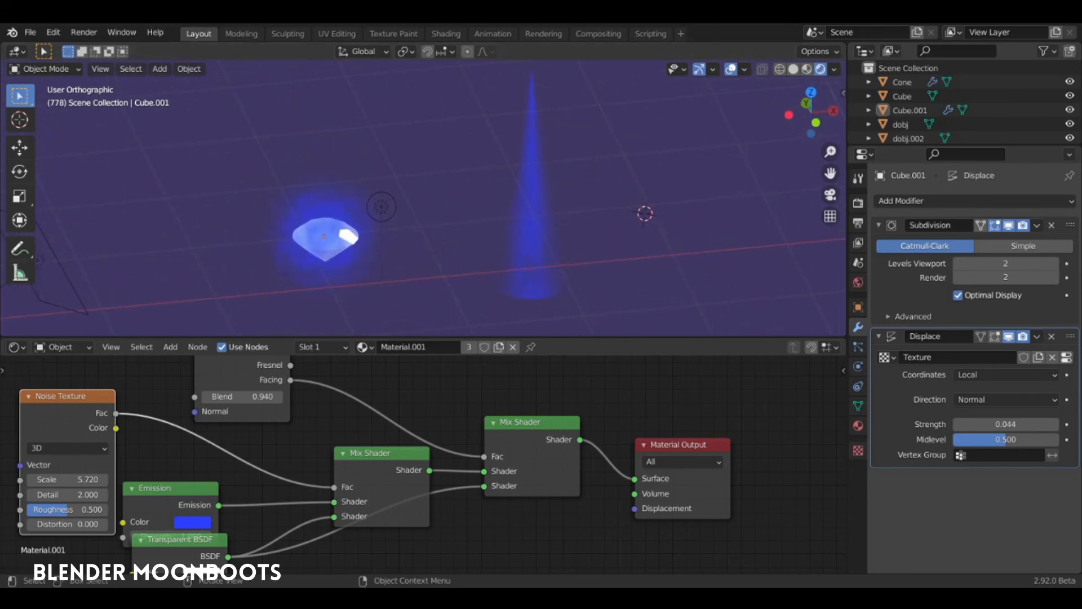